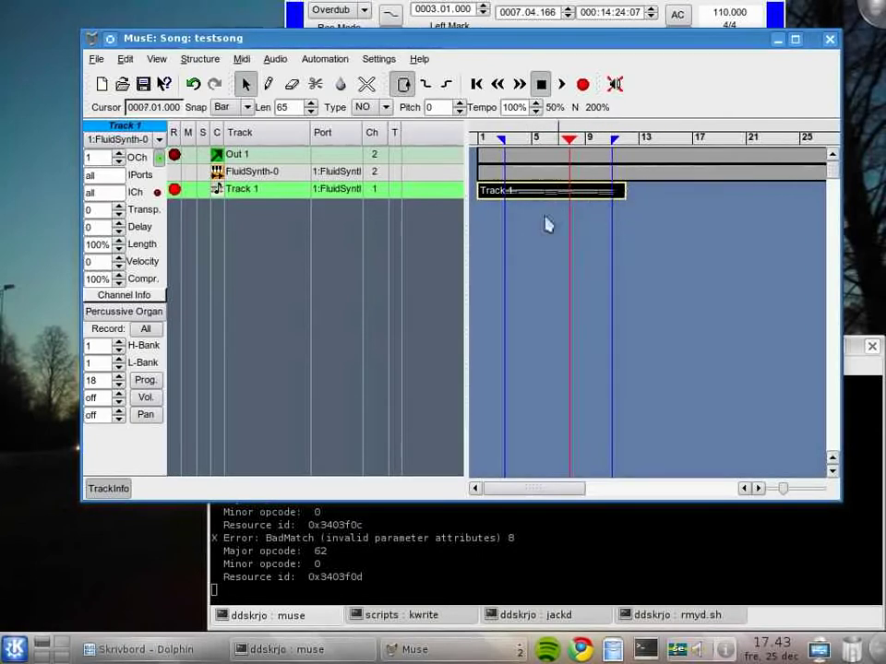
Step: Export the first Track 1 part as silly_organ.mpt into Skrivbord/muse/parts
right_click(539, 193)
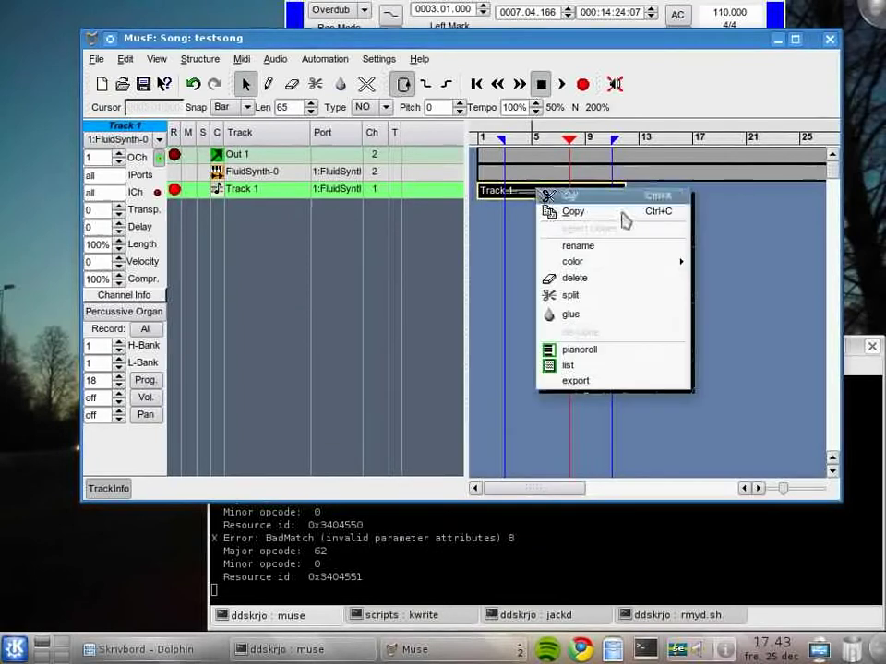
left_click(577, 380)
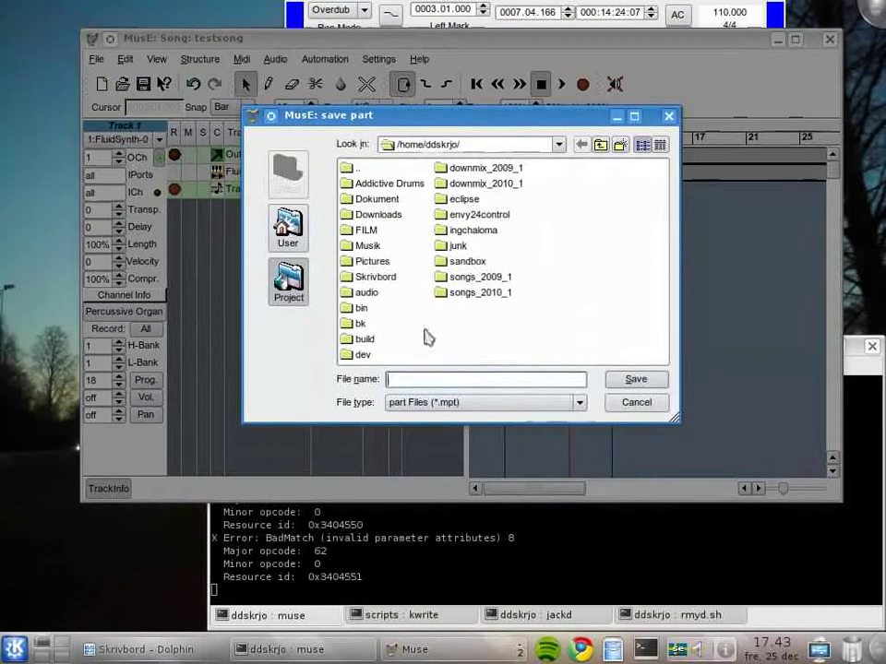
double_click(378, 279)
double_click(367, 184)
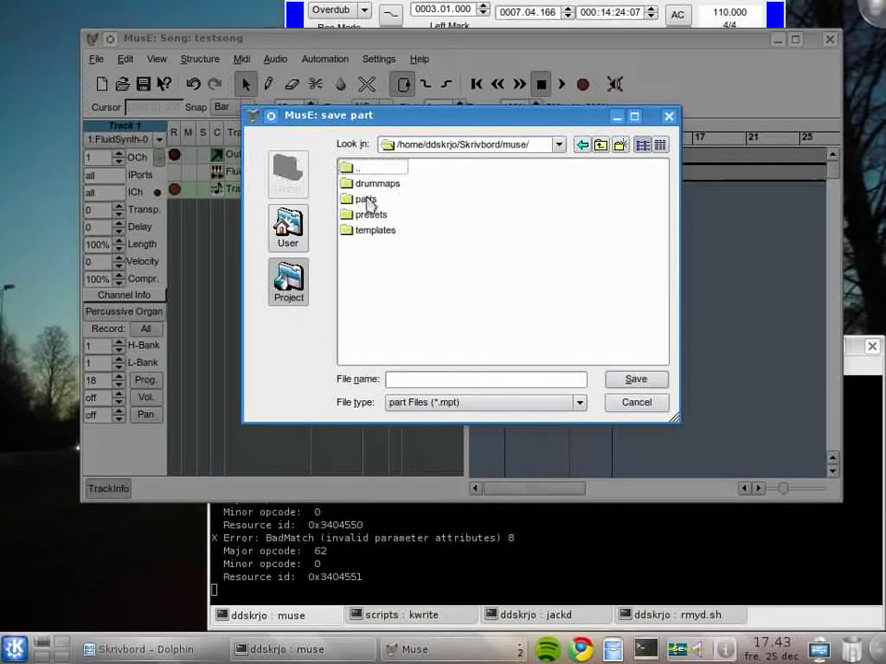
double_click(366, 199)
left_click(459, 379)
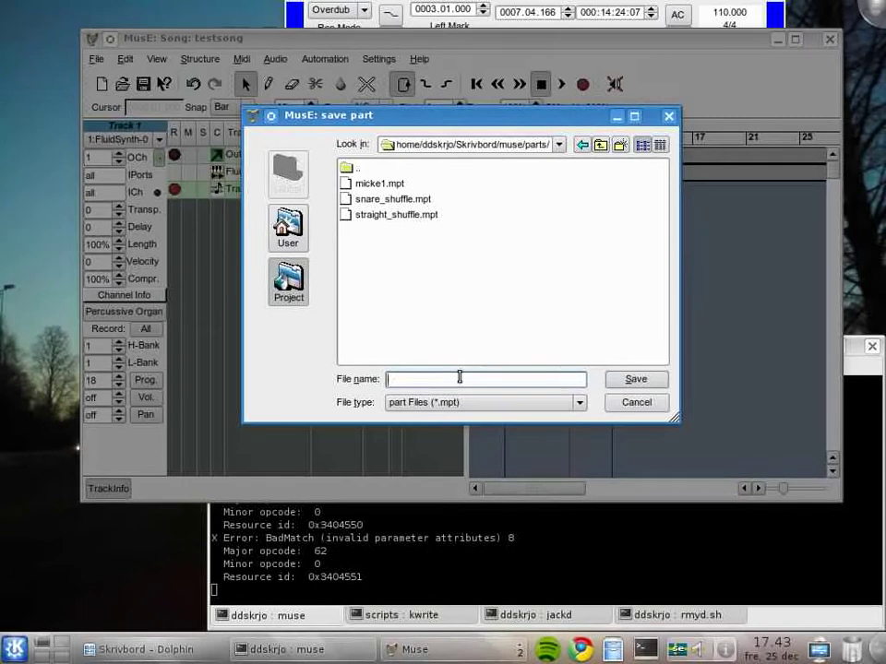
type("silly ")
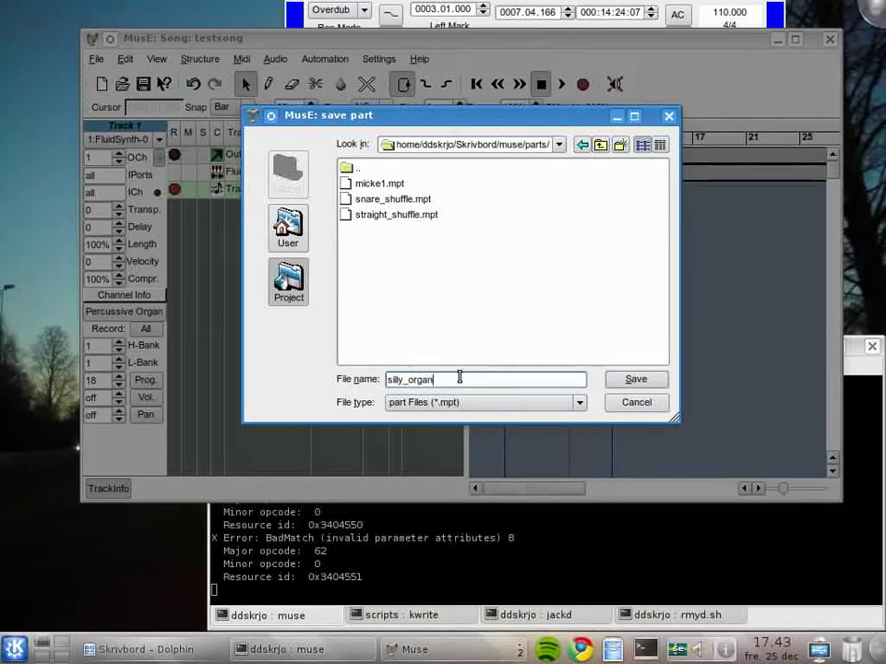
type("organ.mpt")
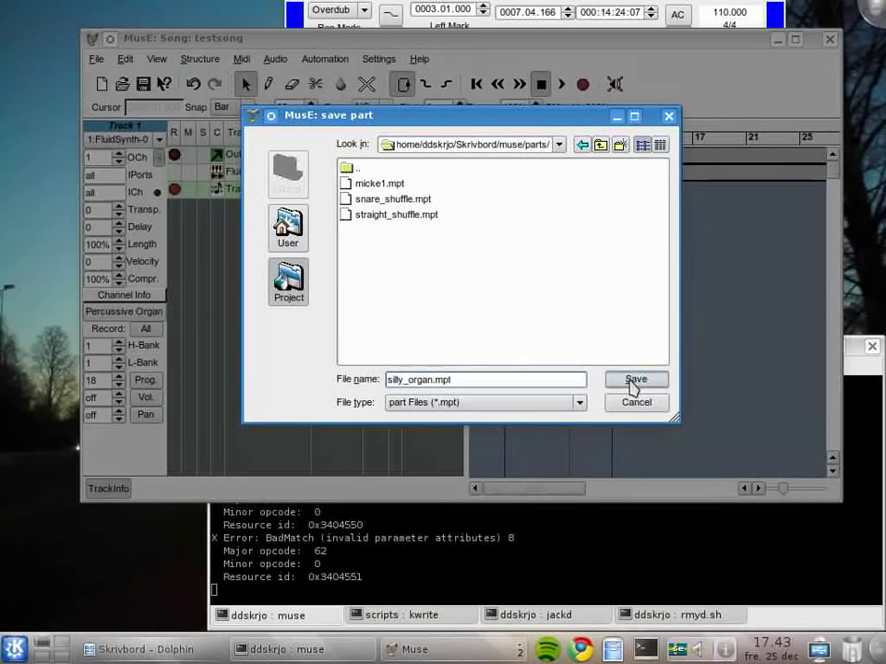
left_click(634, 381)
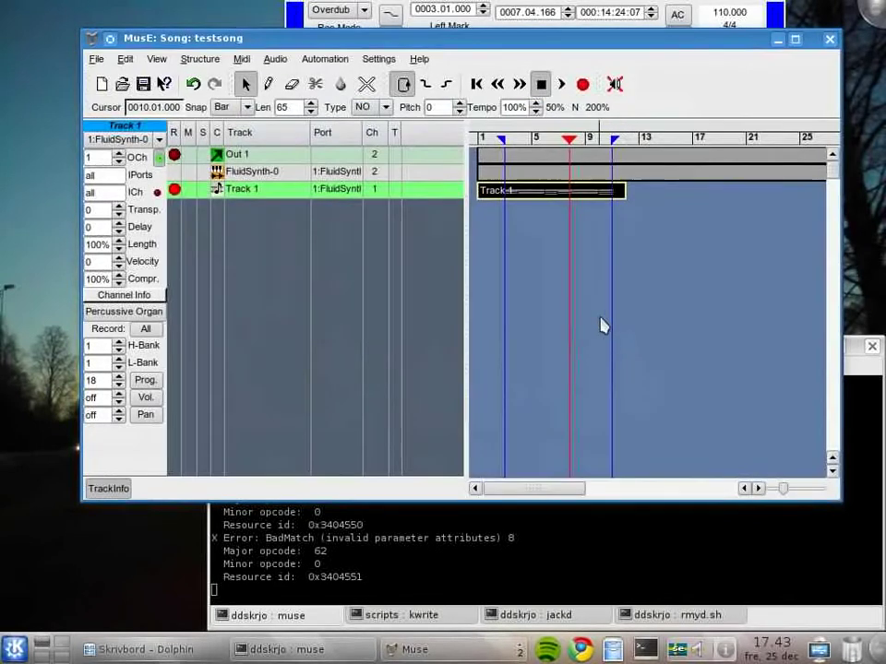
Step: Drag silly_organ.mpt from Dolphin into the arranger and place it after the first Track 1 part
left_click(134, 648)
left_click_drag(498, 40, 418, 33)
left_click(794, 11)
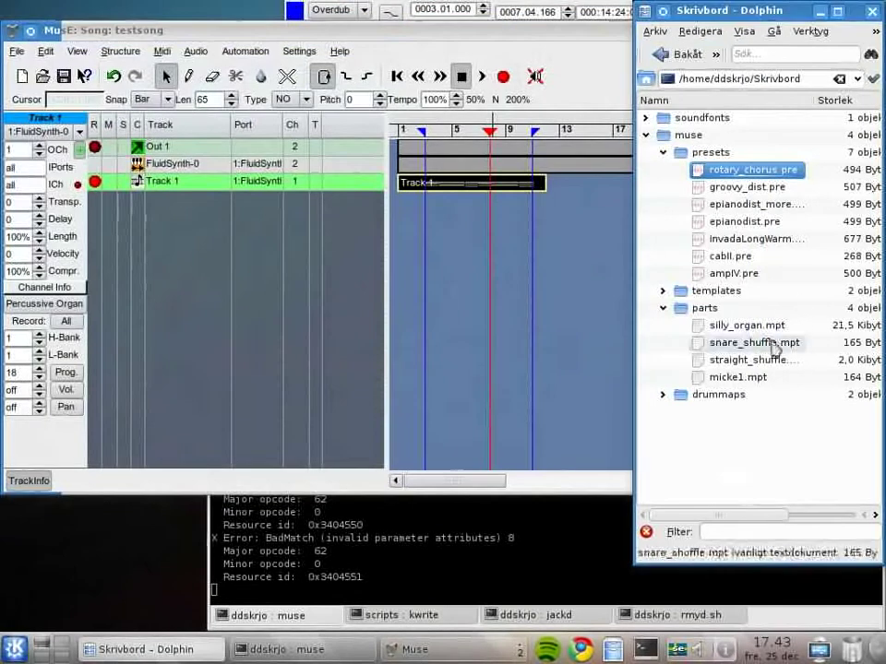
left_click_drag(737, 327, 559, 183)
left_click(690, 194)
Step: Play the song from bar 12, stop playback, and widen the MusE window
left_click(573, 131)
left_click(543, 130)
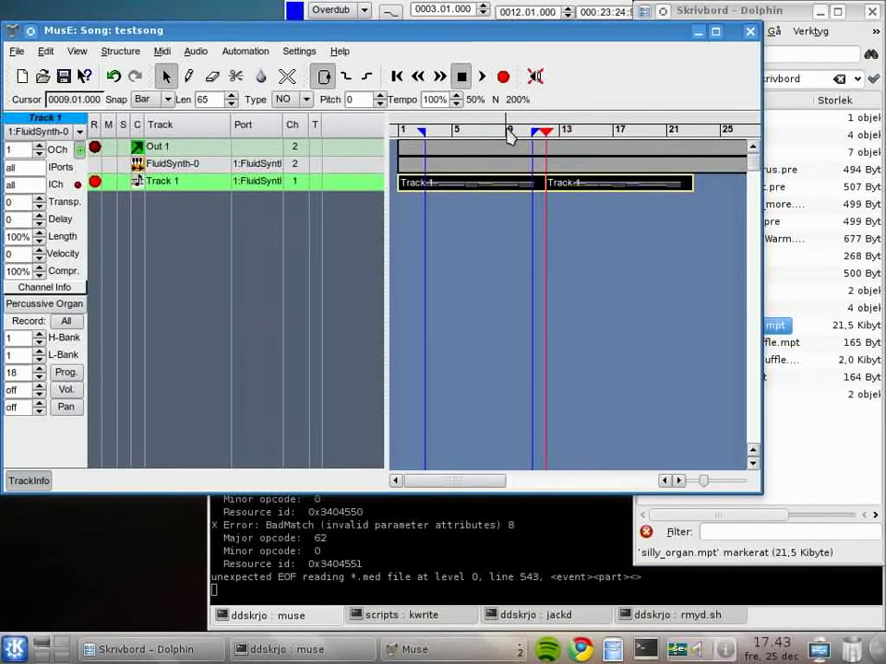
key("space")
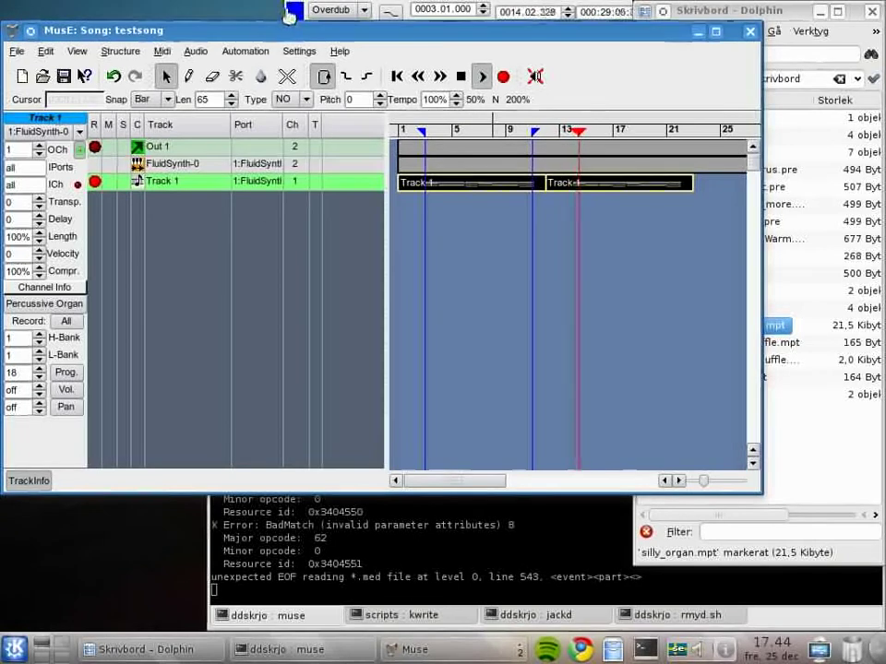
left_click(293, 17)
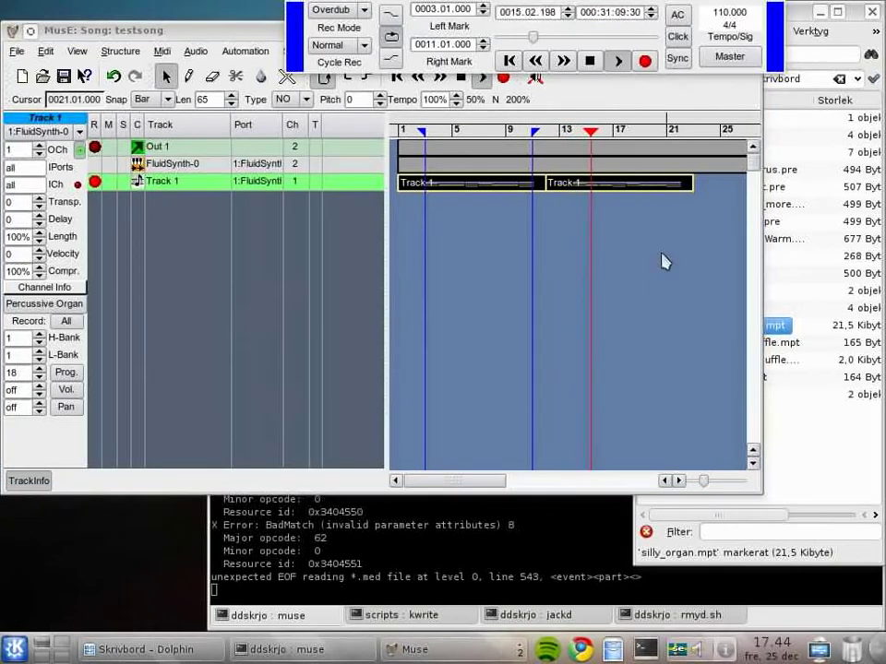
left_click(666, 290)
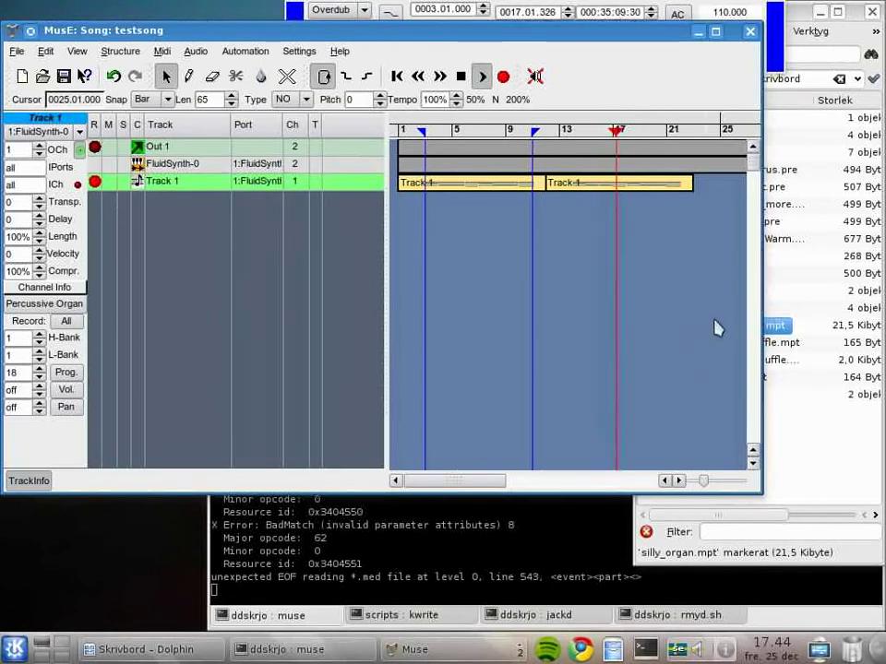
key("space")
left_click_drag(762, 291, 835, 284)
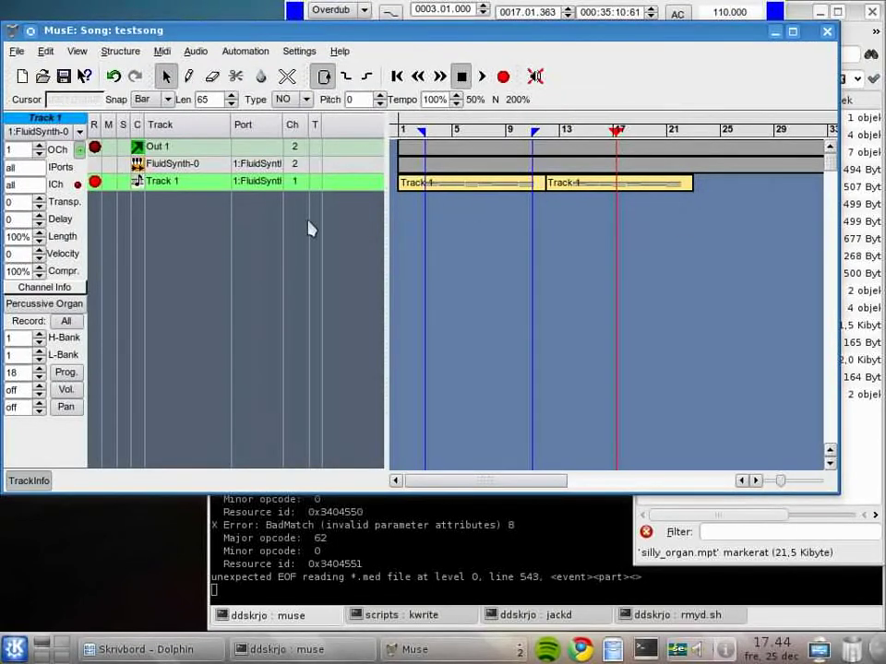
Step: Add a new MIDI track, Track 2, and bring up the first Track 1 part's options for splitting
right_click(180, 212)
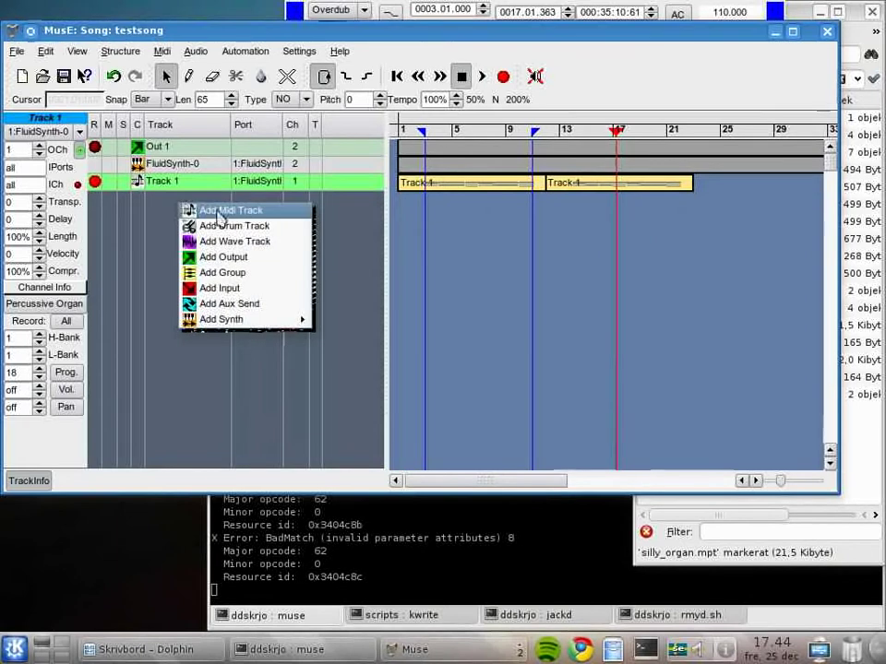
left_click(219, 212)
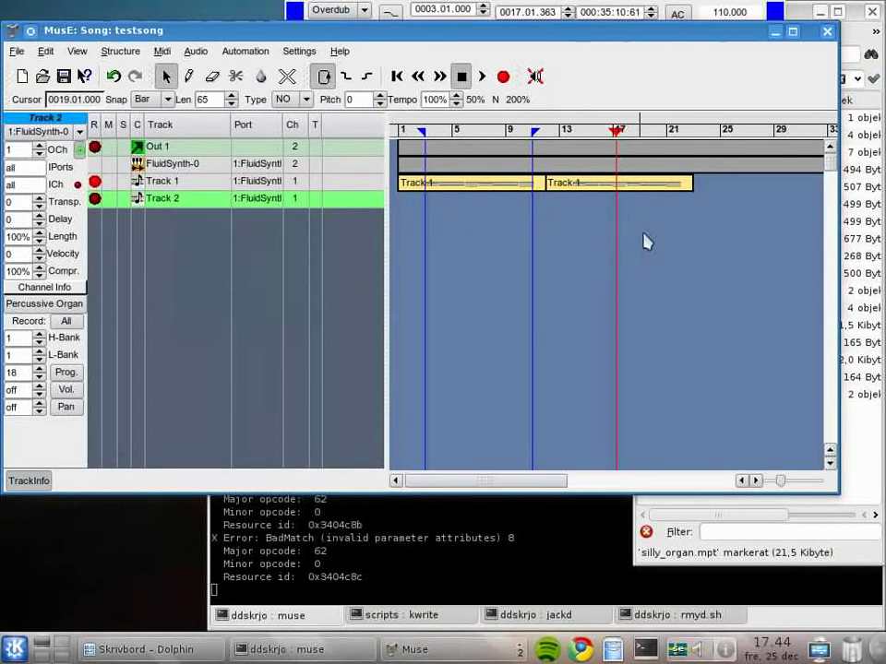
right_click(427, 184)
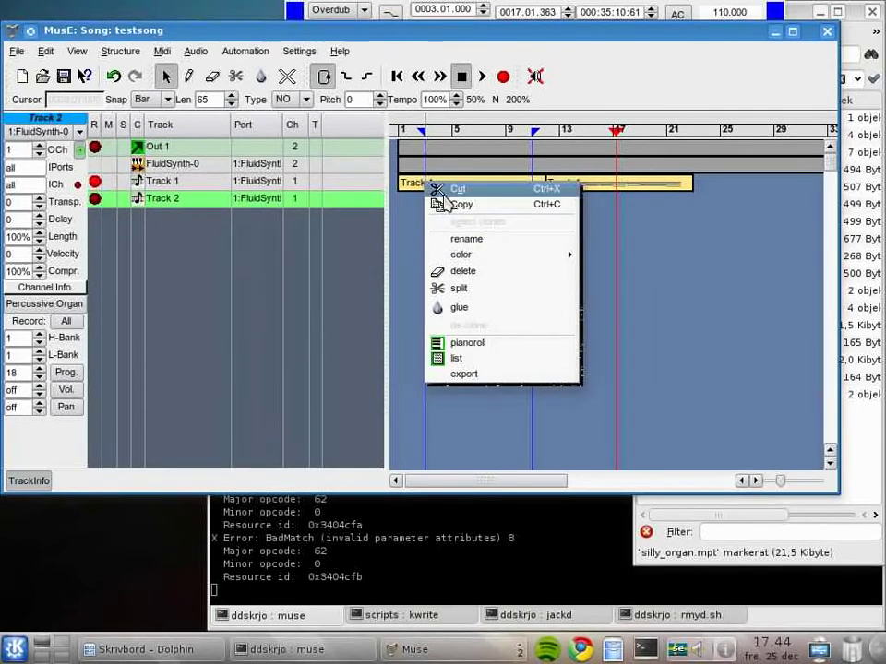
Step: Split the first Track 1 part at bar 3 and delete the leftover piece before it
left_click(471, 298)
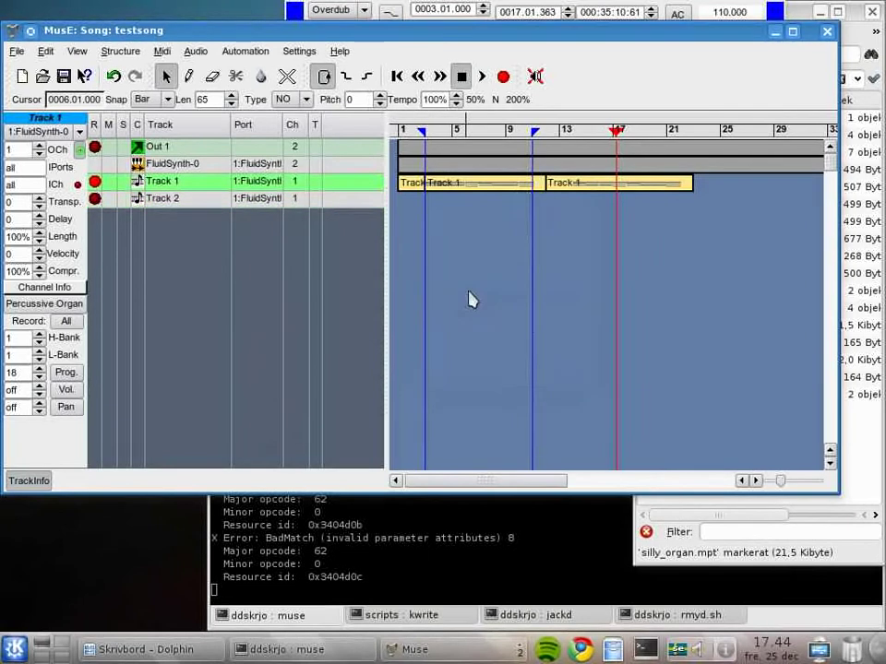
left_click(457, 193)
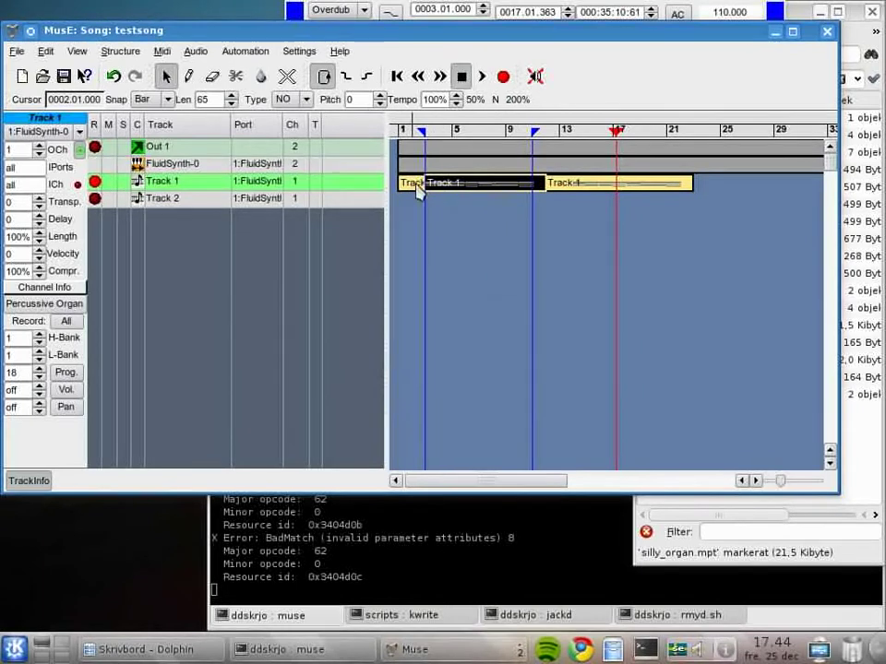
left_click(417, 185)
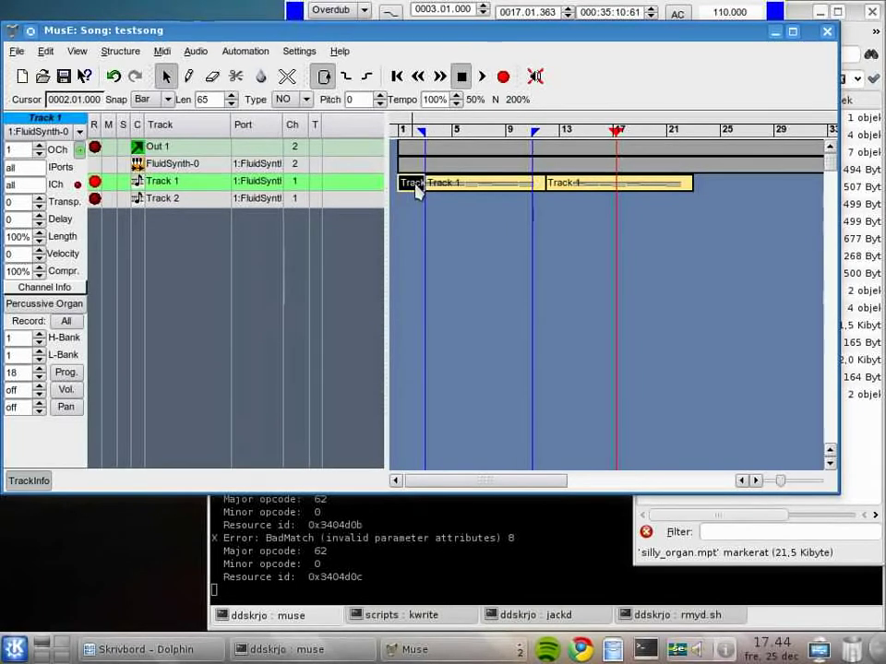
key("Delete")
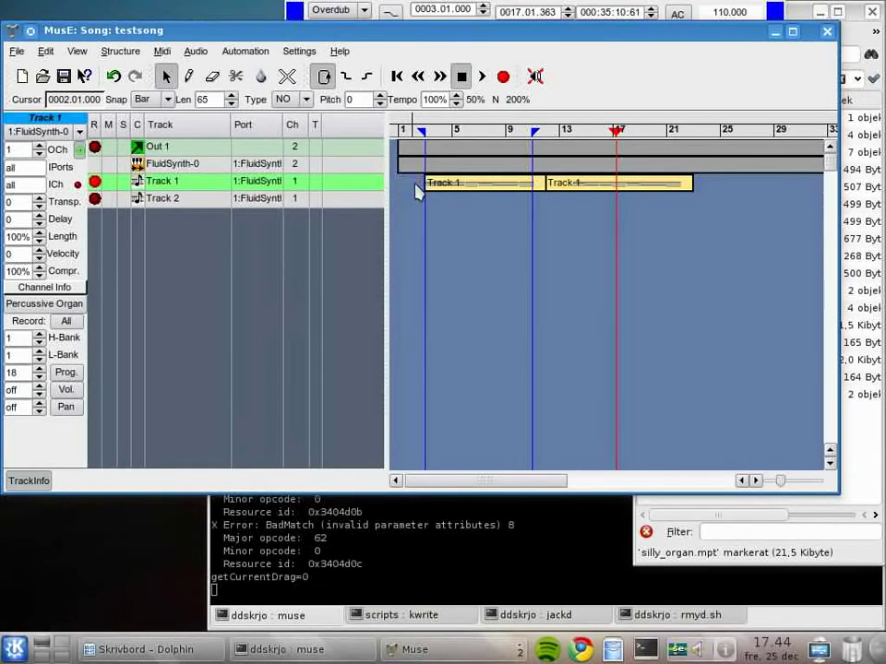
Step: Split the part at bar 11 and delete the small piece after it
right_click(534, 190)
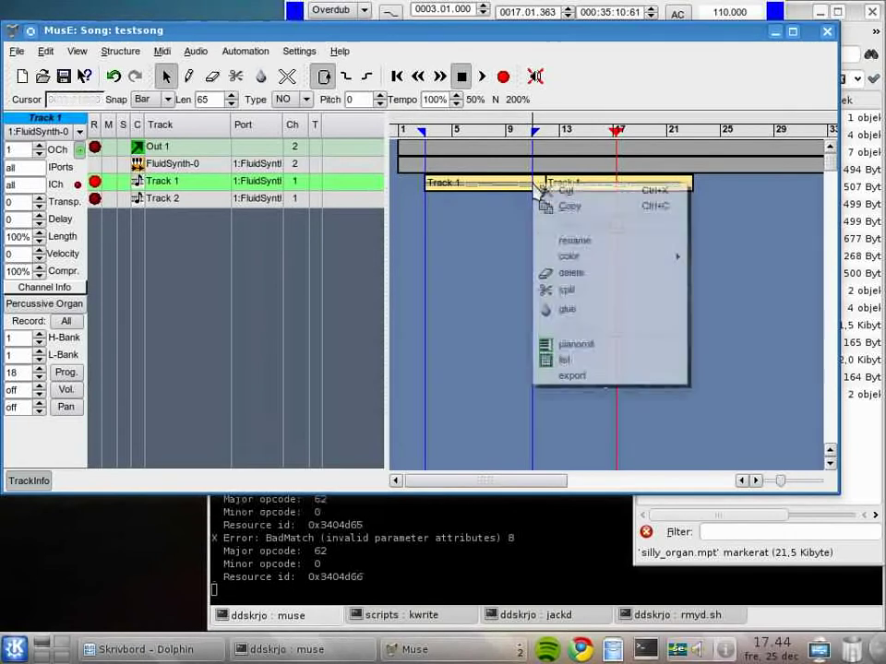
left_click(556, 296)
left_click(538, 182)
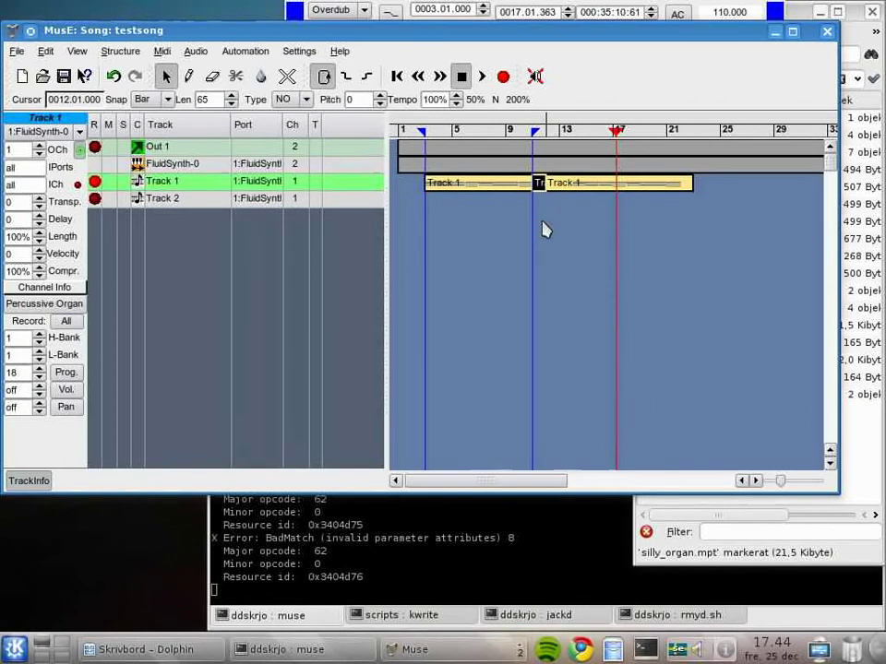
key("Delete")
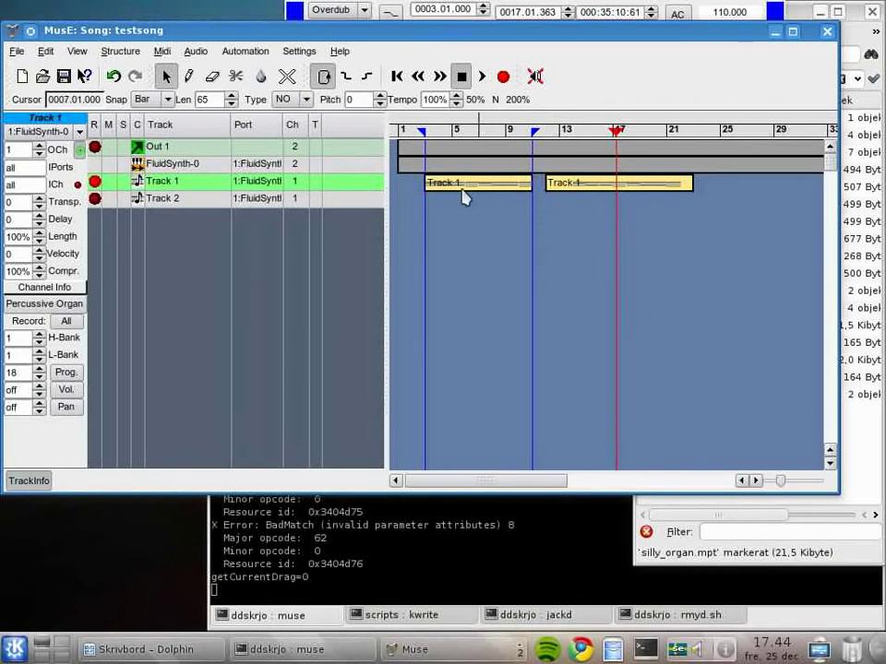
Step: Move the trimmed part onto Track 2 at bar 1 and paste a copy at bar 9
left_click_drag(477, 187, 452, 207)
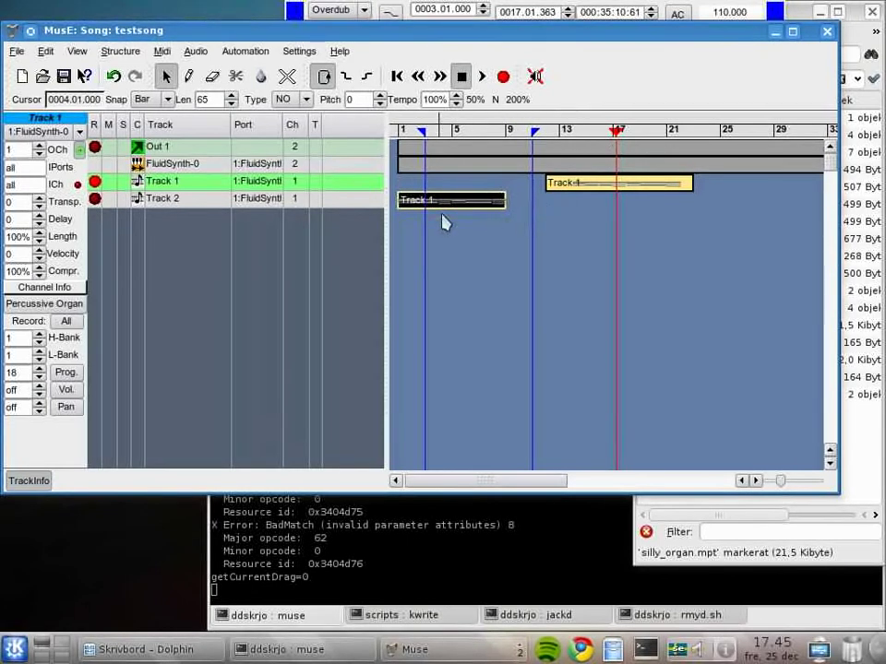
key("Left")
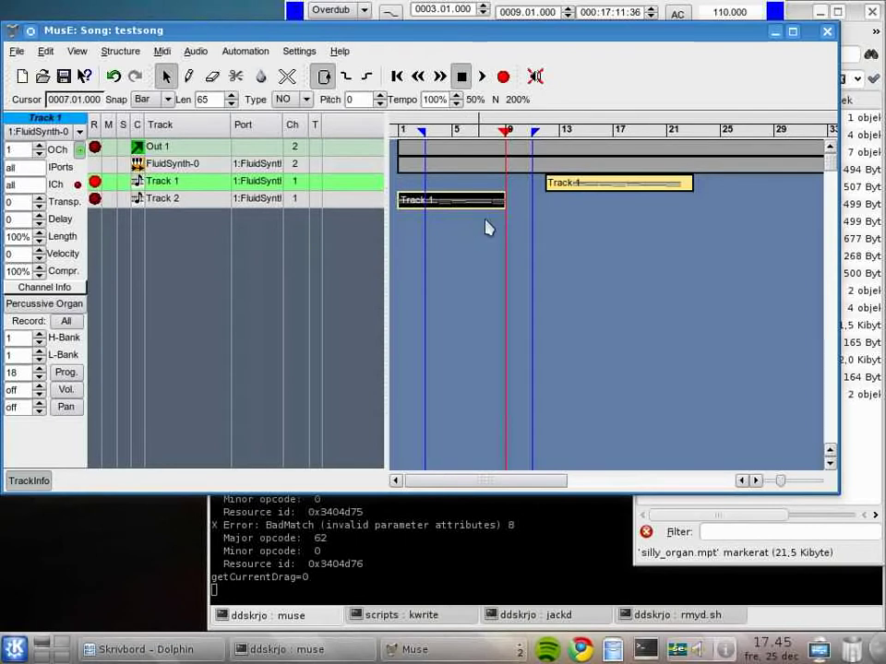
key("ctrl+v")
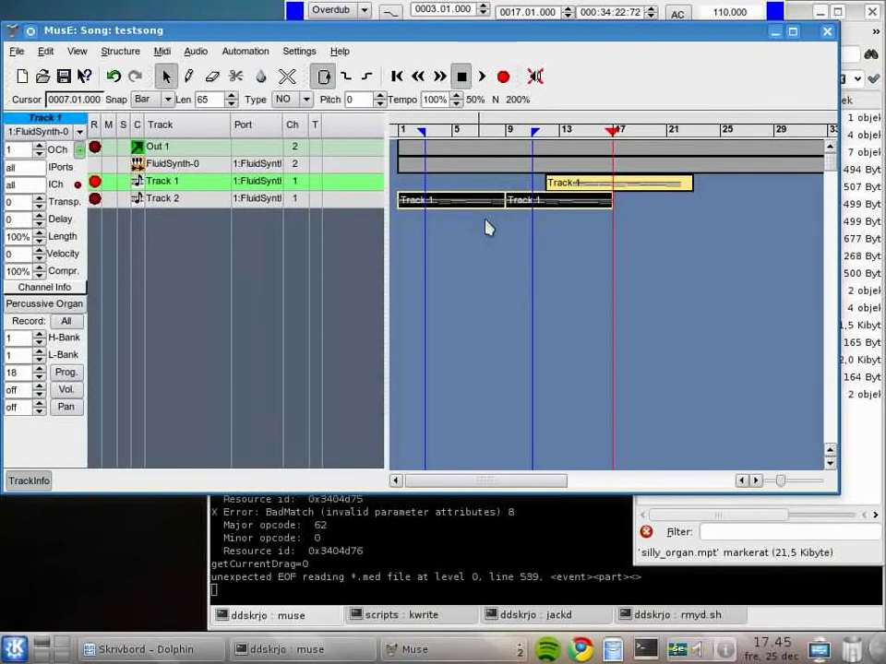
left_click(632, 230)
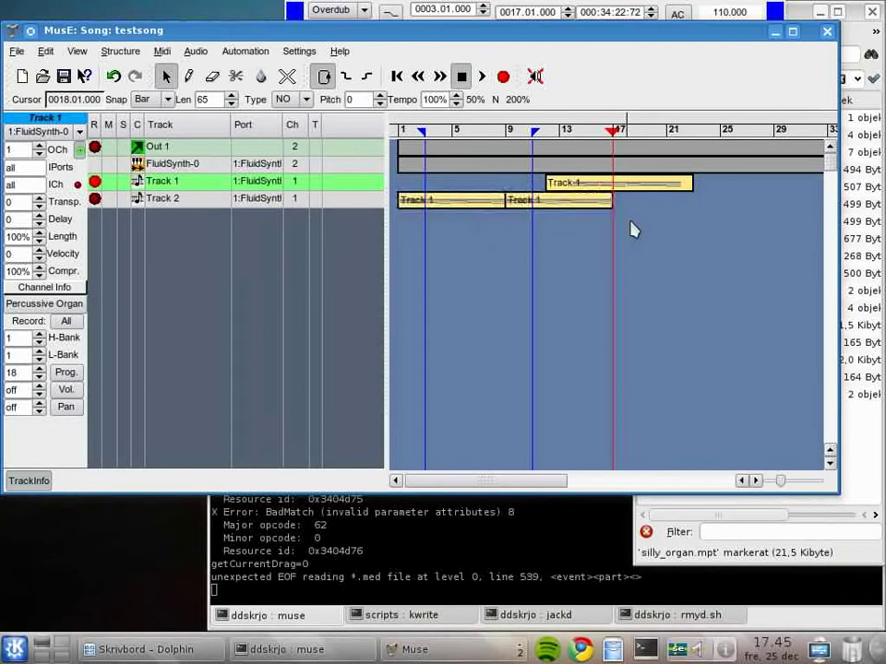
Step: Place another copy of the part starting at bar 17 and select the three Track 2 parts
left_click(566, 209)
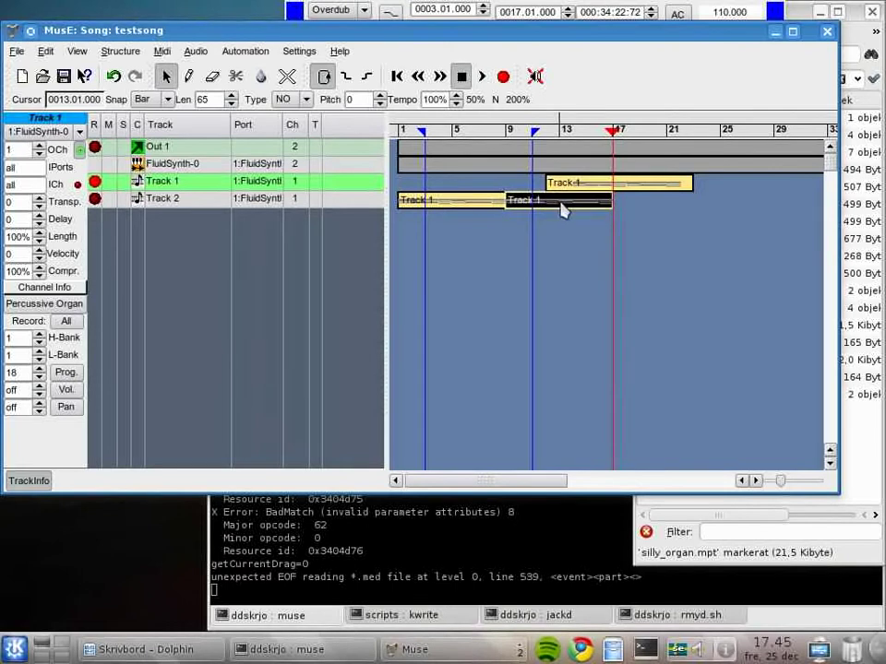
left_click_drag(551, 205, 662, 203)
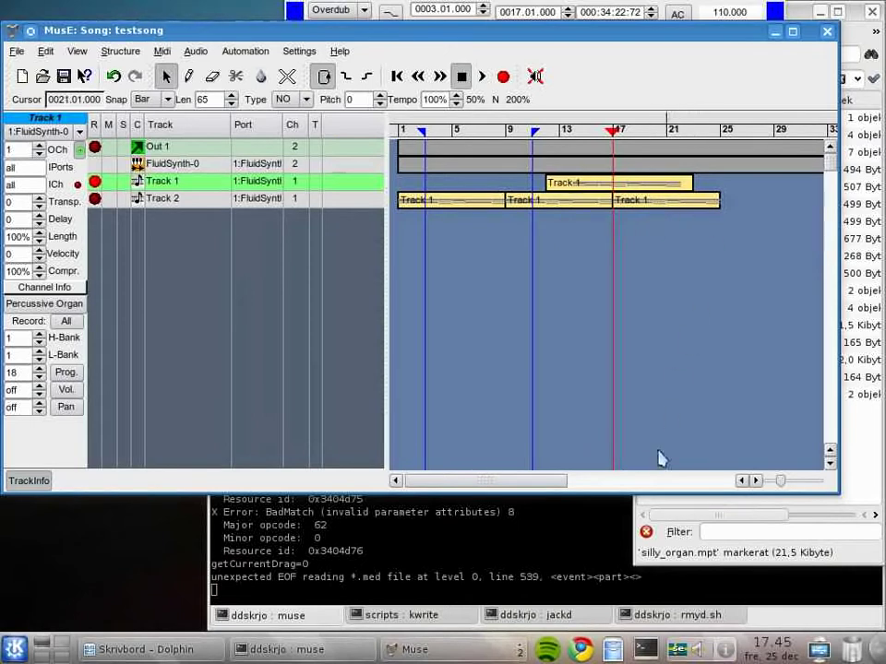
mouse_move(544, 486)
left_mouse_down()
mouse_move(568, 483)
mouse_move(529, 480)
left_mouse_up()
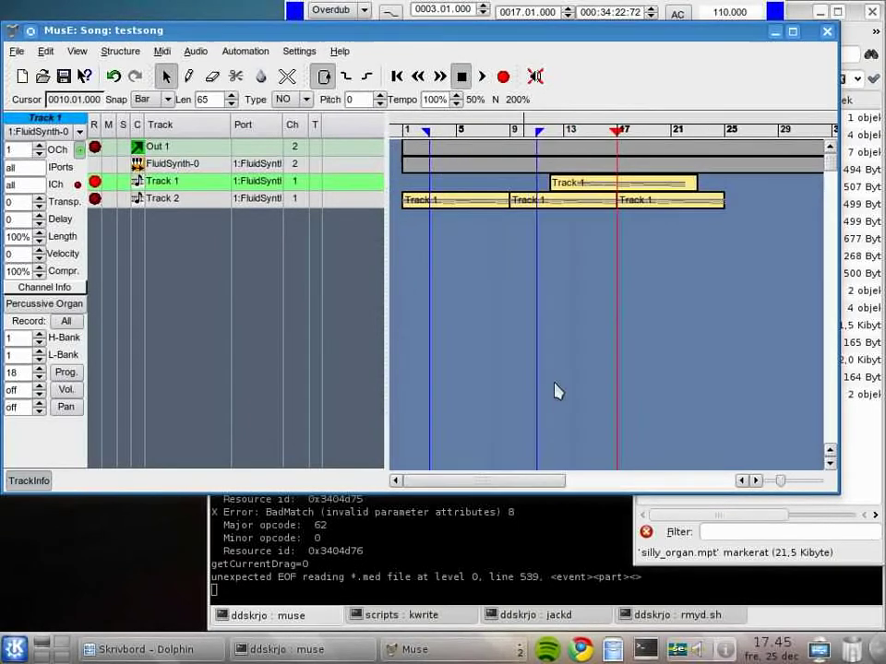
mouse_move(751, 211)
left_mouse_down()
mouse_move(545, 221)
mouse_move(421, 205)
mouse_move(717, 198)
mouse_move(736, 206)
left_mouse_up()
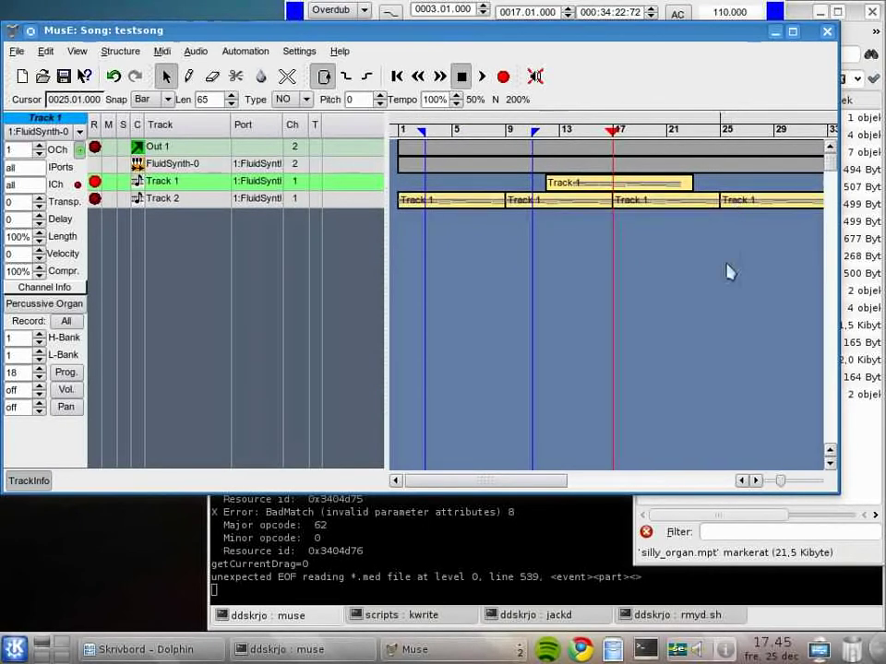
Step: Play the song briefly from a timeline position, stop, and select the FluidSynth-0 track to show its mixer strip
left_click(489, 134)
key("space")
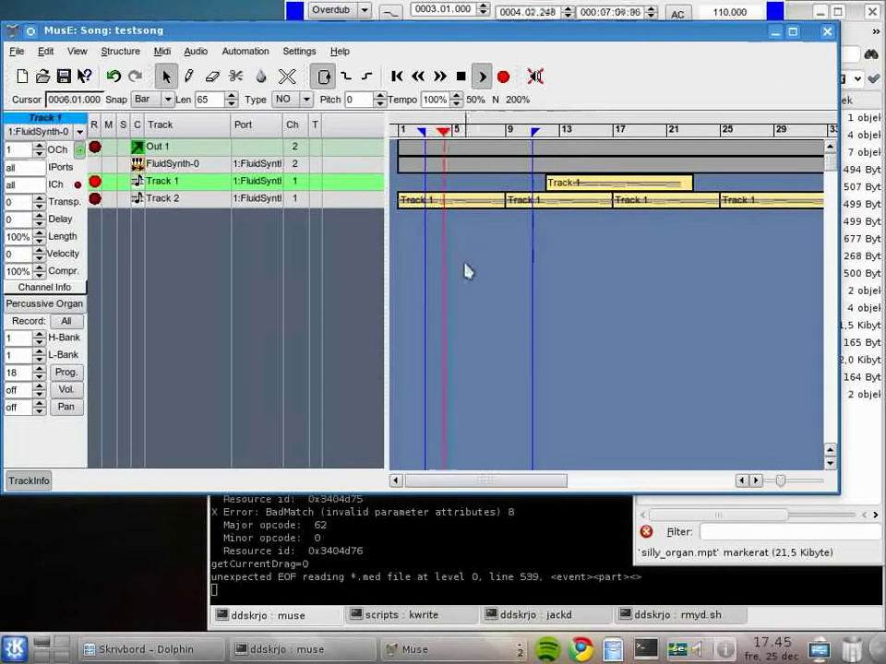
key("space")
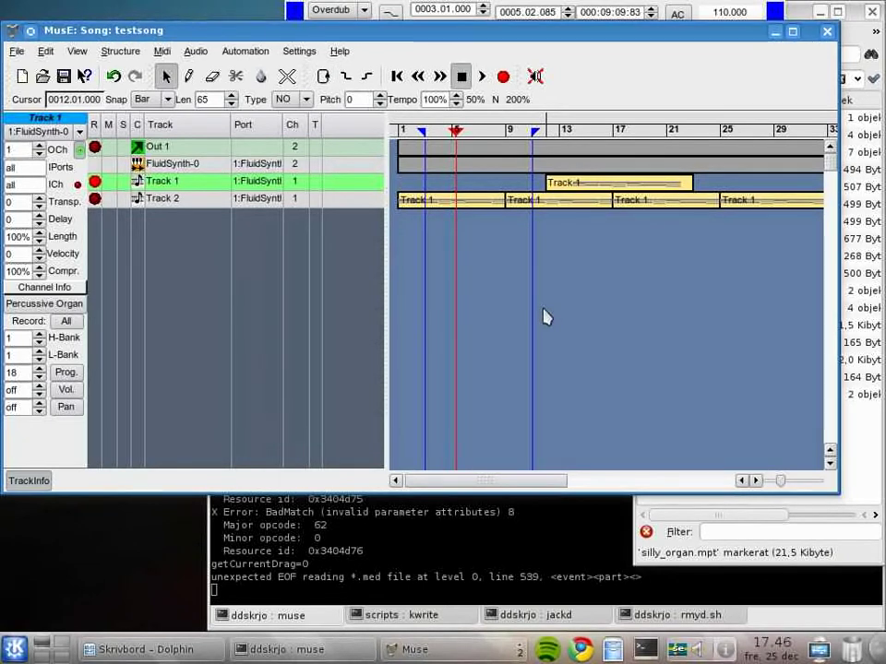
left_click(181, 168)
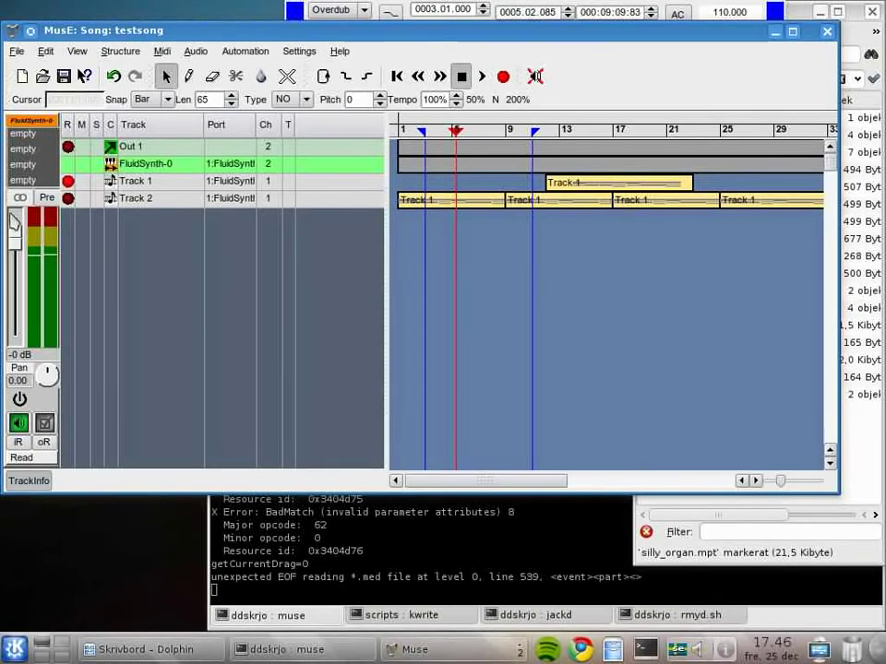
Step: Add C* Plate2x2 to FluidSynth-0's first rack slot by searching 'rev' in the plugin picker
right_click(32, 139)
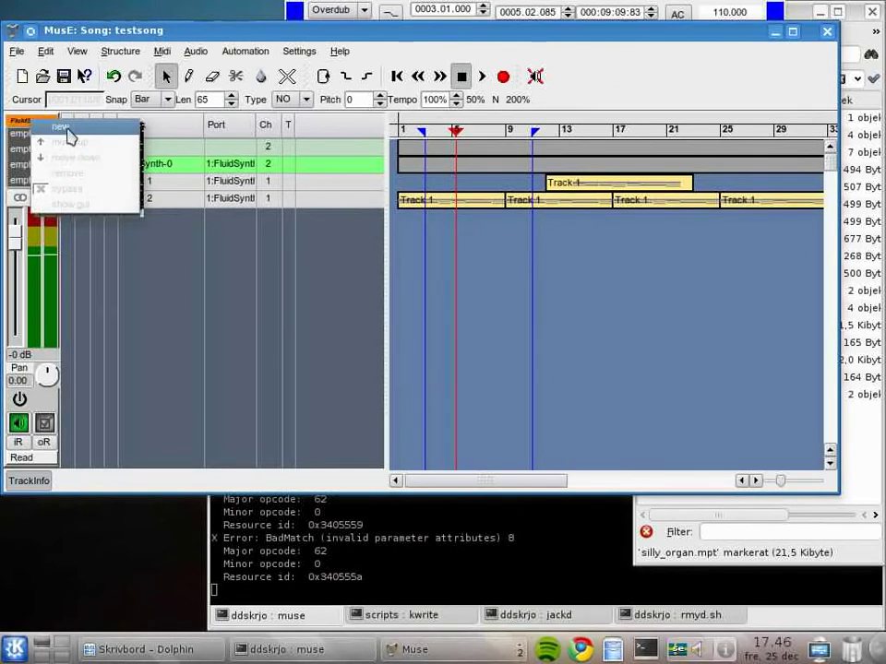
left_click(62, 129)
left_click_drag(250, 111, 265, 62)
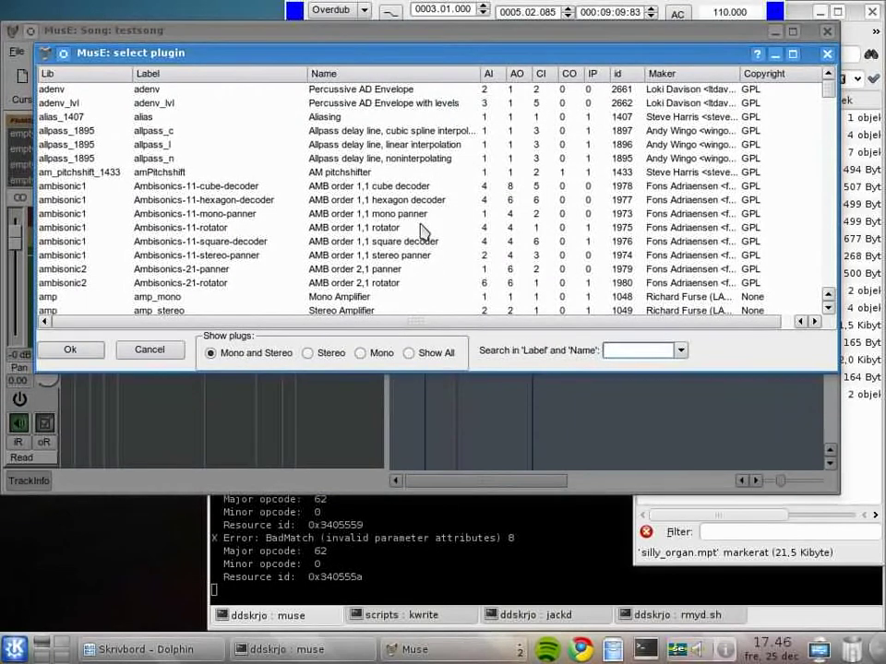
left_click_drag(364, 61, 375, 145)
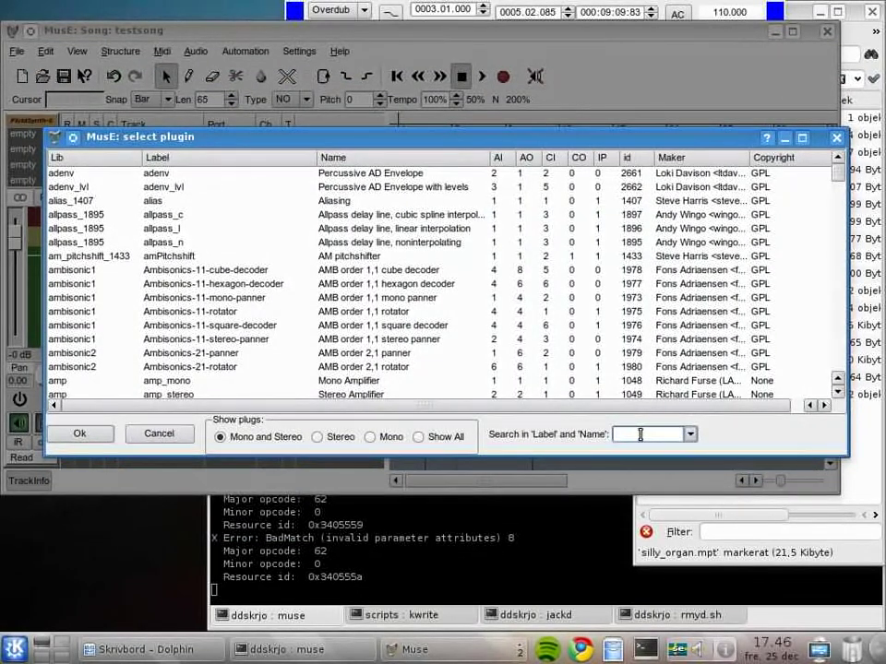
type("rev")
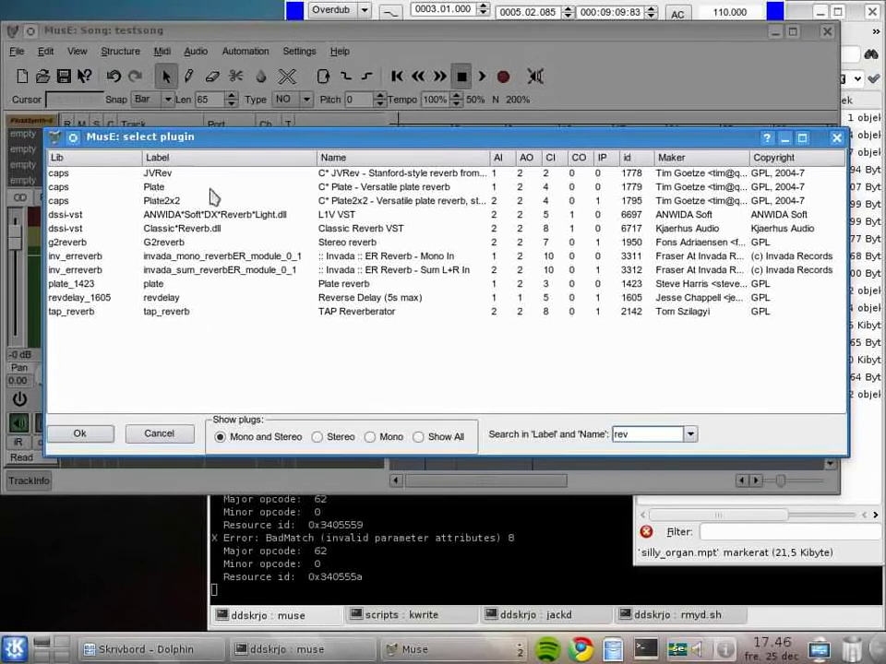
double_click(157, 203)
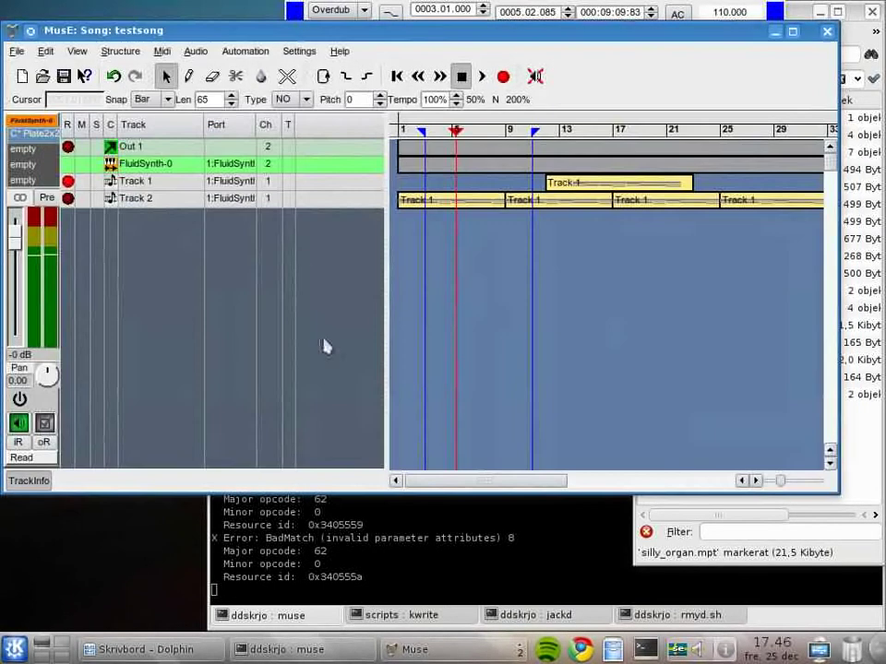
Step: Play from bar 1, raise the Plate2x2 blend to 0.65 in its controls, then stop playback
left_click(400, 132)
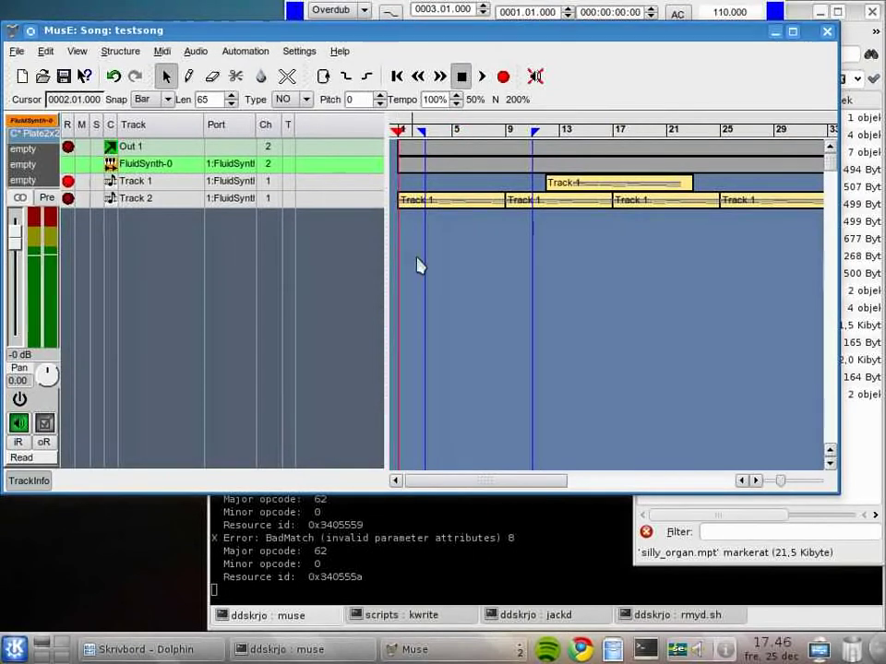
key("space")
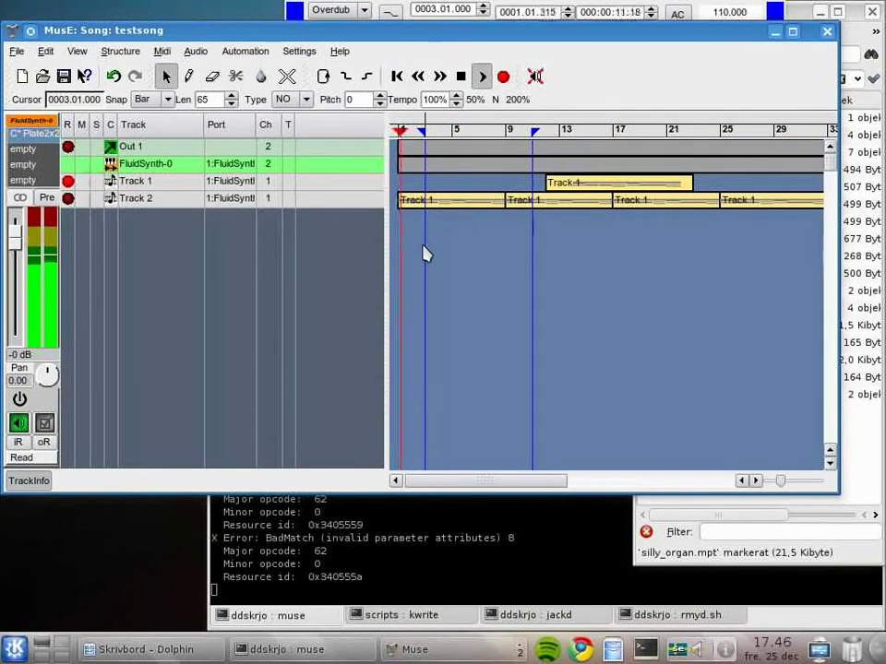
double_click(43, 135)
left_click_drag(147, 603, 194, 606)
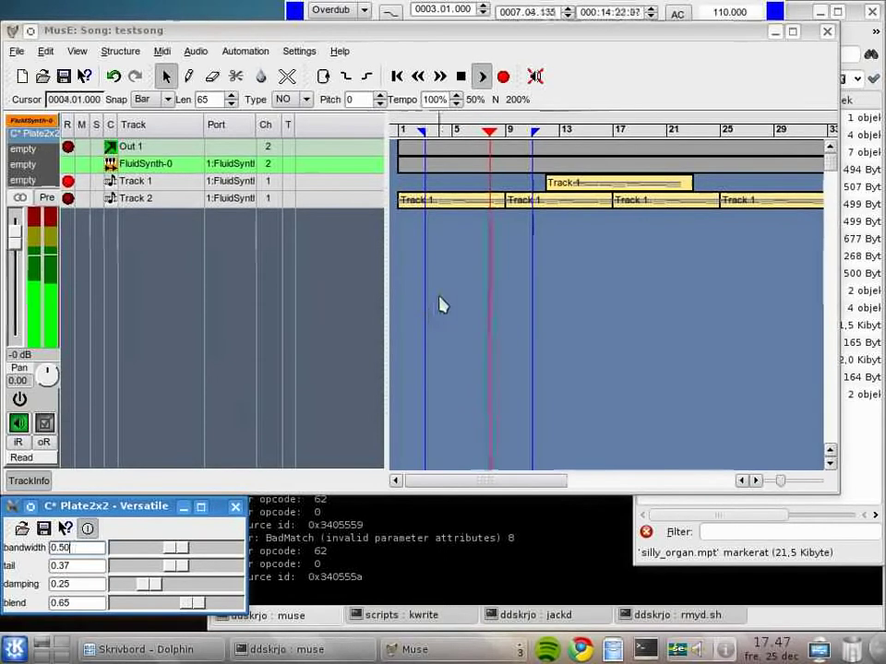
key("space")
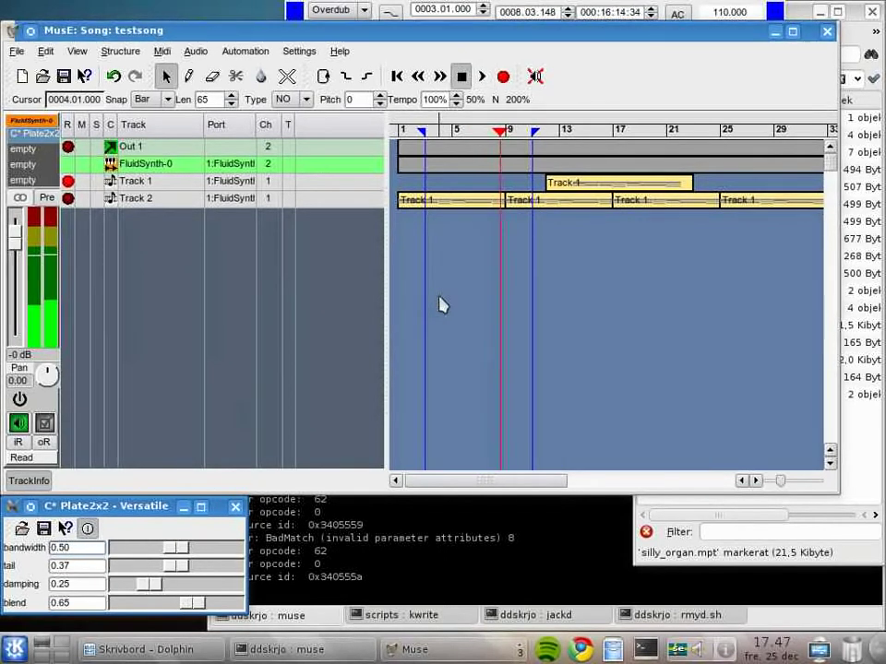
right_click(28, 136)
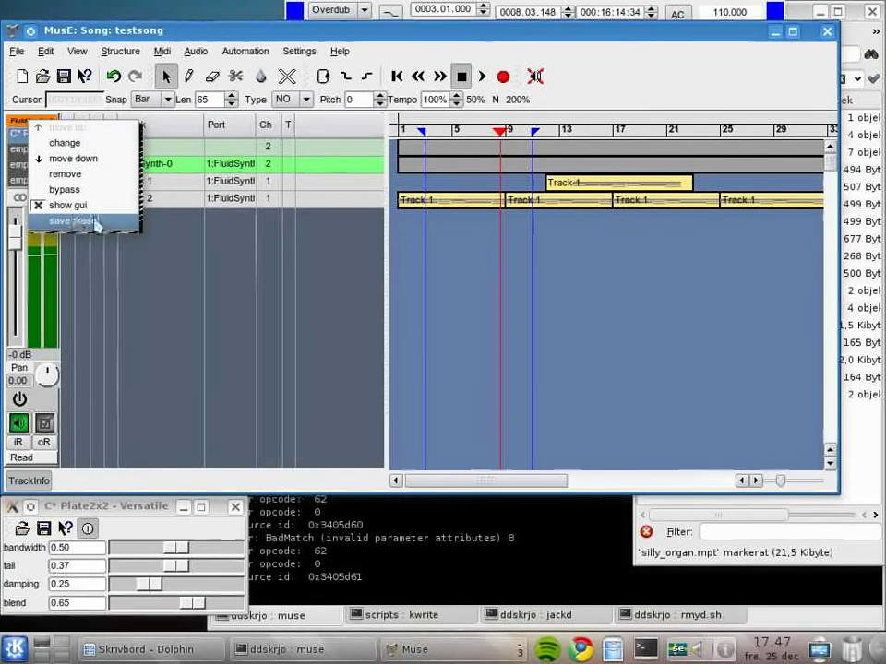
Step: Dismiss the rack menu and close the Plate2x2 replace-plugin picker without changes
left_click(468, 231)
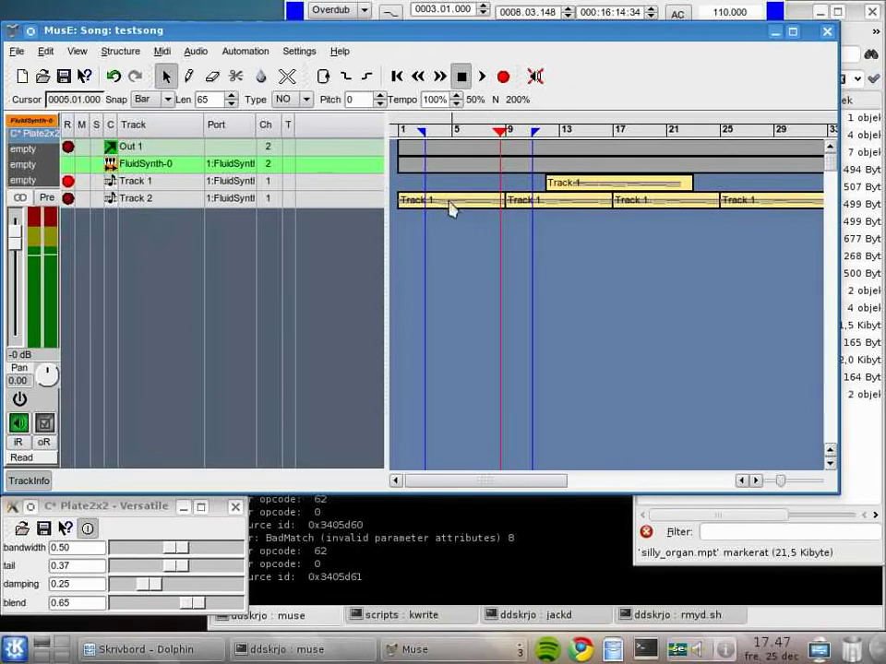
left_click(812, 12)
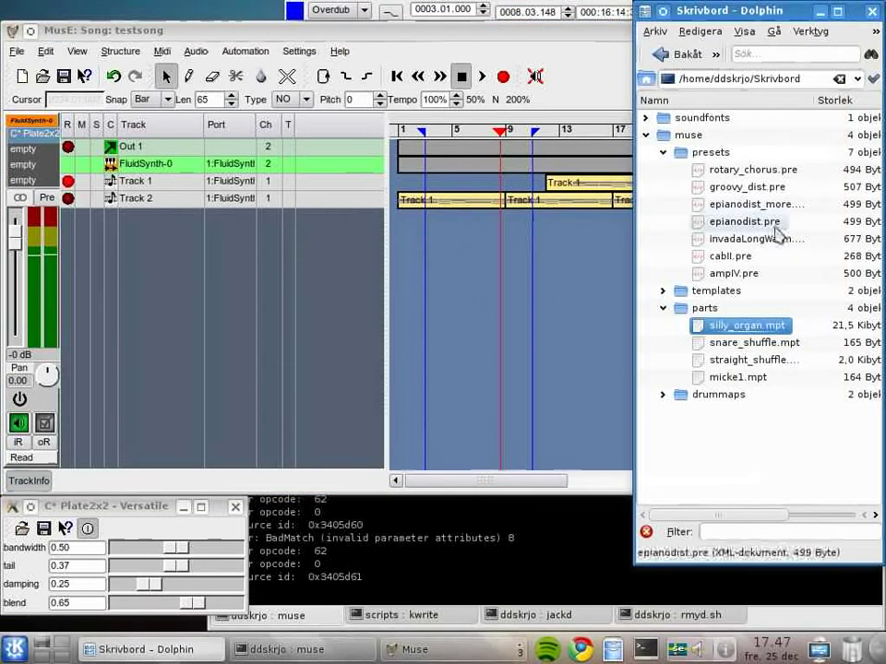
left_click(28, 139)
right_click(28, 138)
left_click(55, 140)
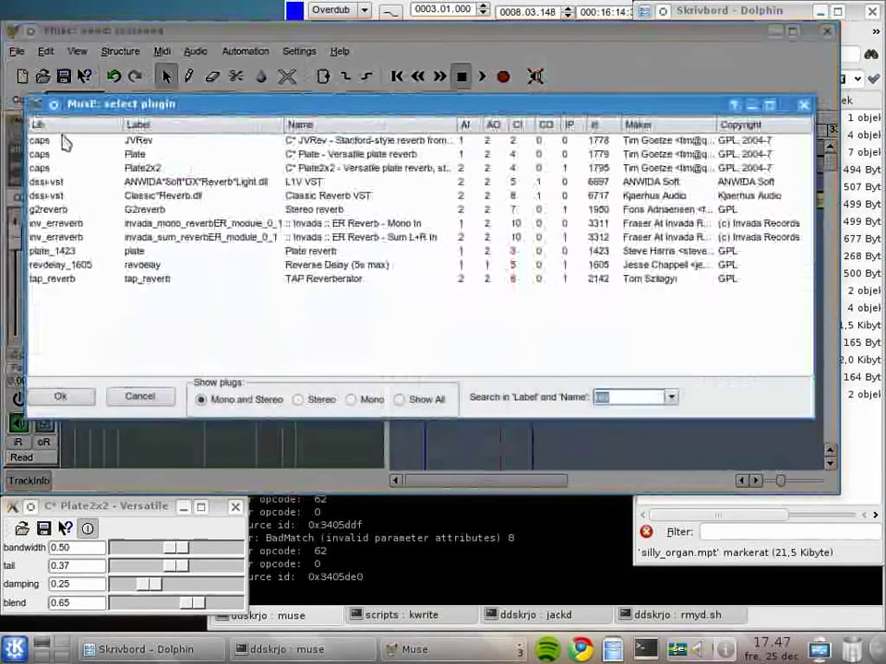
left_click(139, 395)
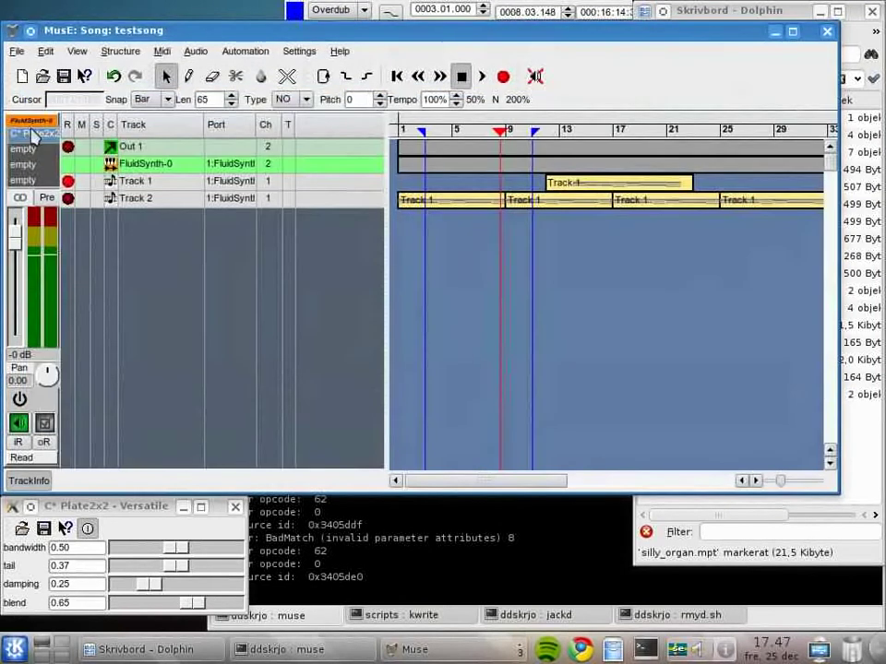
Step: Move Plate2x2 down twice to the third rack slot, then raise Dolphin's preset files
right_click(28, 141)
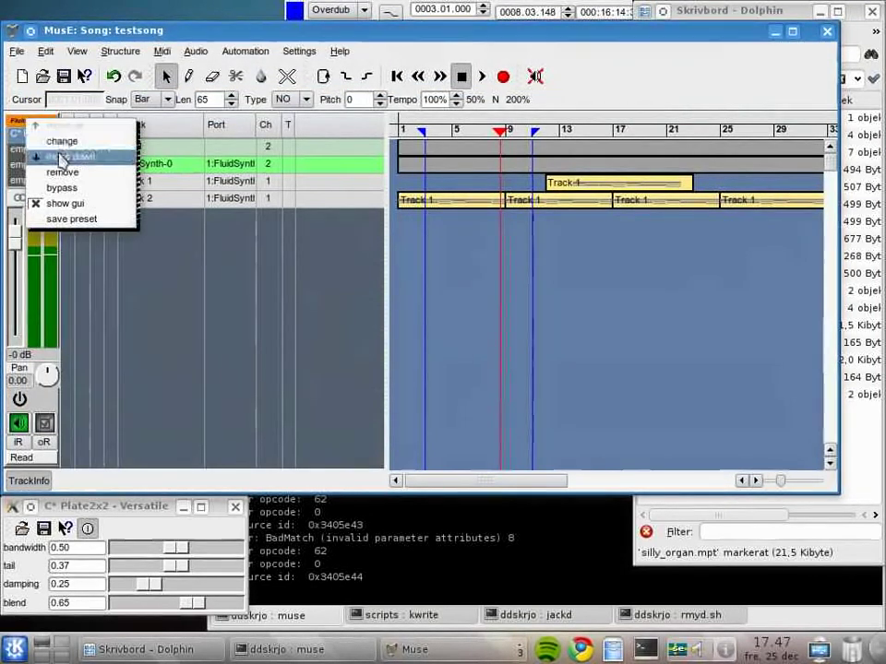
left_click(61, 158)
right_click(33, 157)
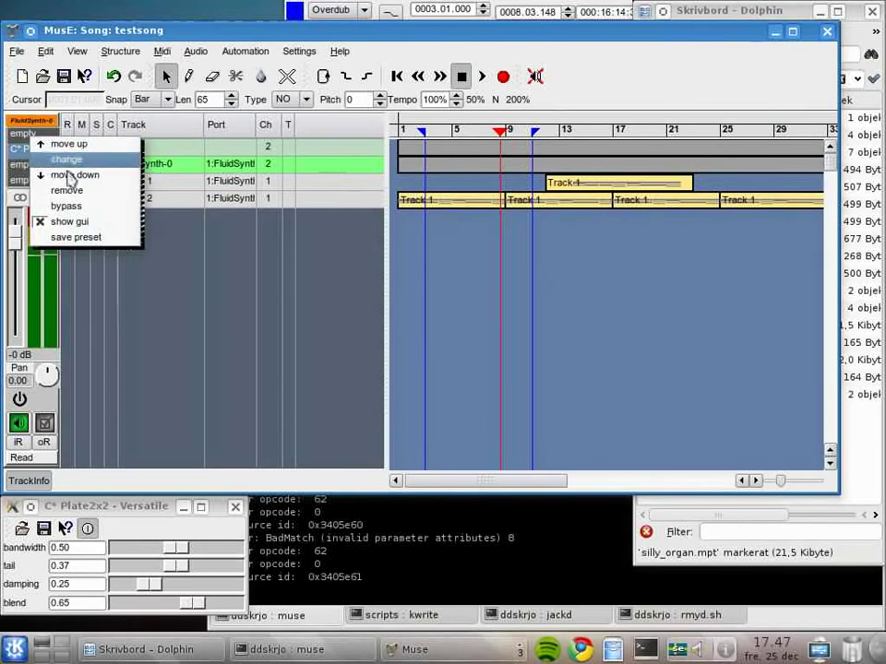
left_click(68, 178)
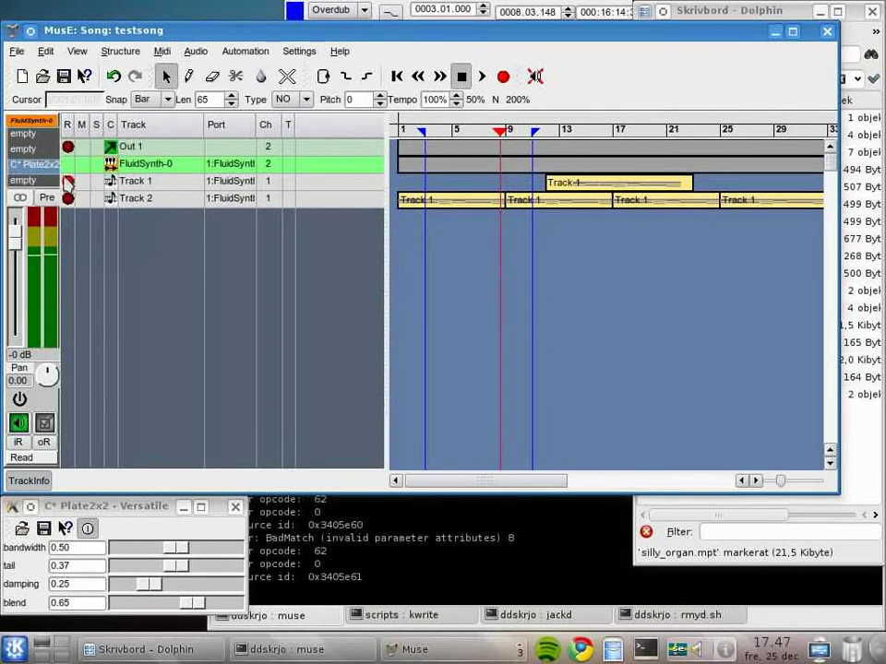
left_click(853, 277)
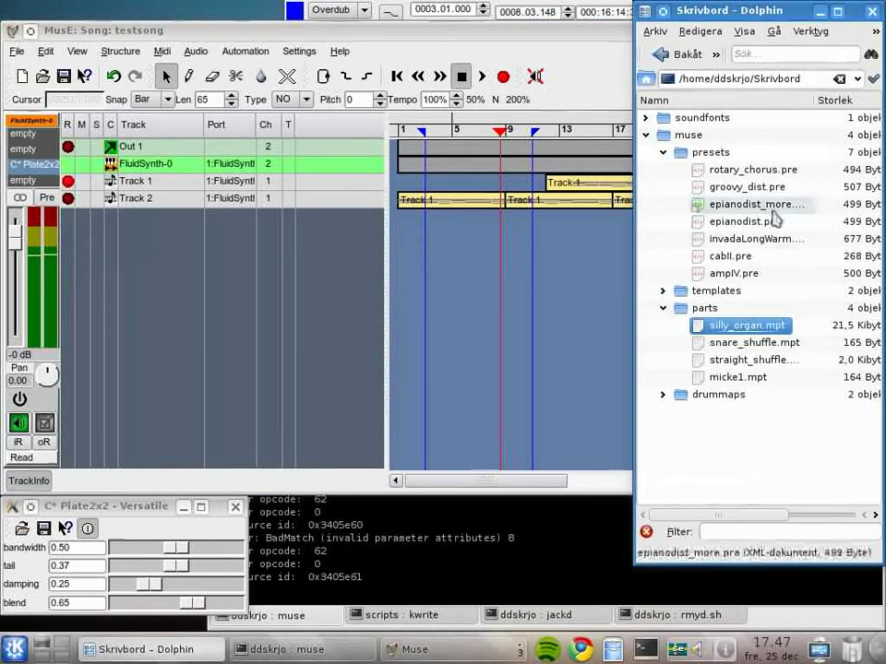
Step: Load groovy_dist.pre into the top rack slot, play from the start, and toggle the AmpVTS bypass
left_click_drag(741, 191, 29, 139)
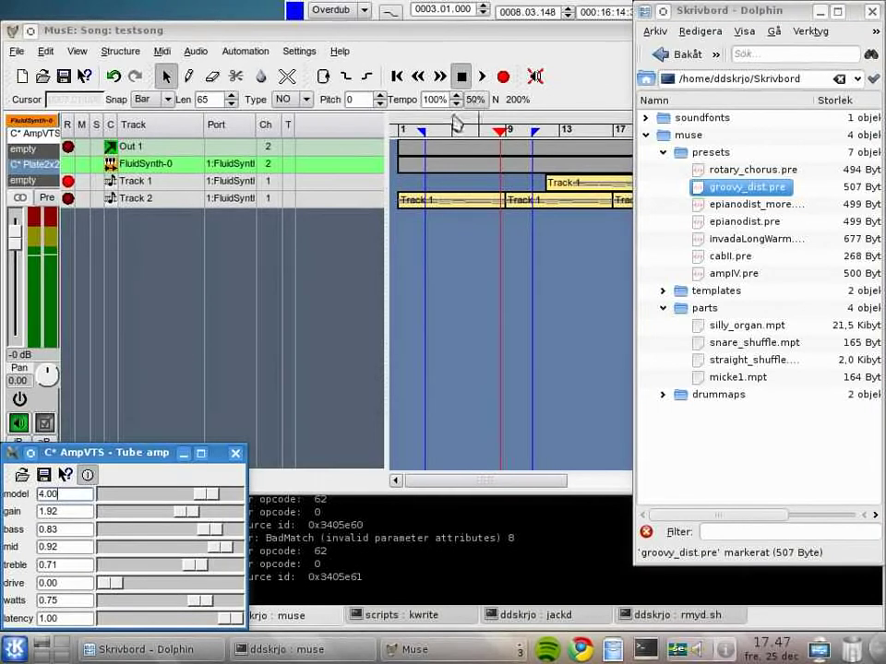
left_click(408, 137)
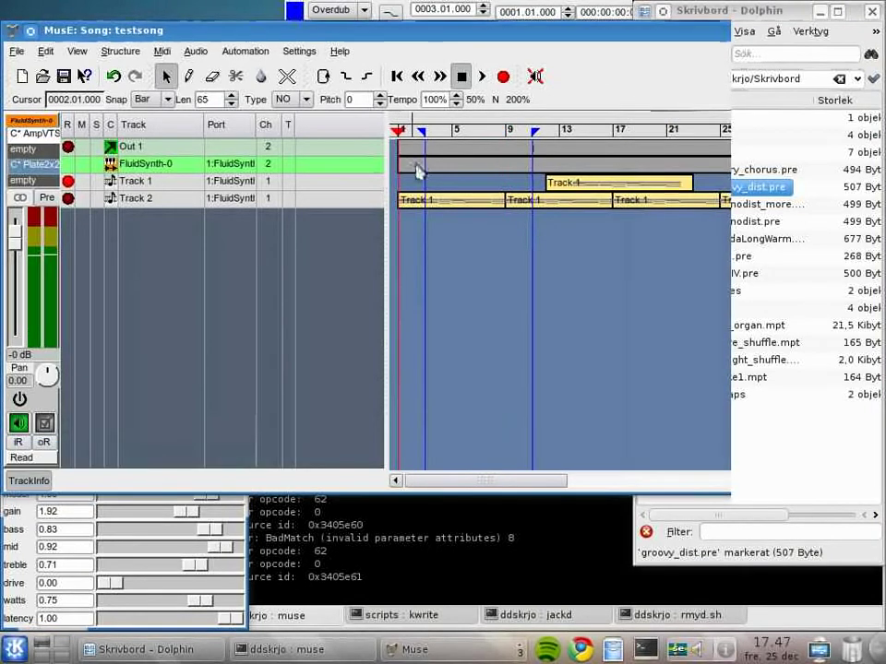
key("space")
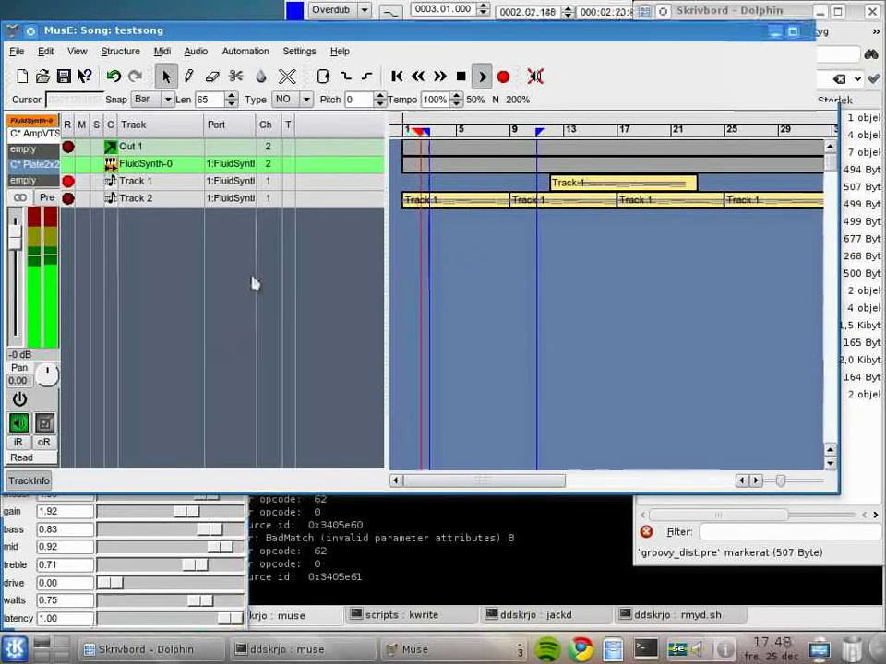
left_click(55, 545)
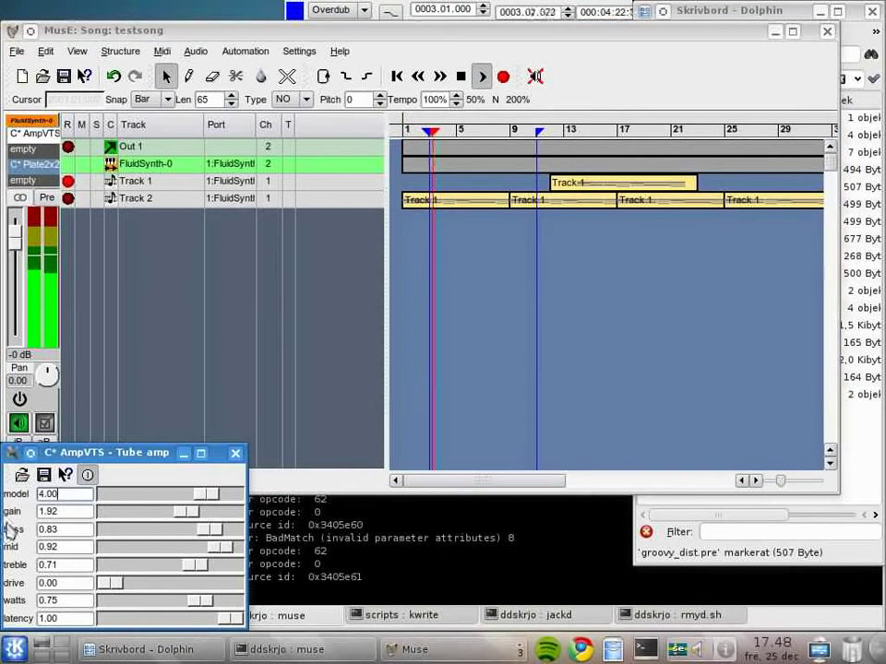
left_click_drag(81, 451, 174, 427)
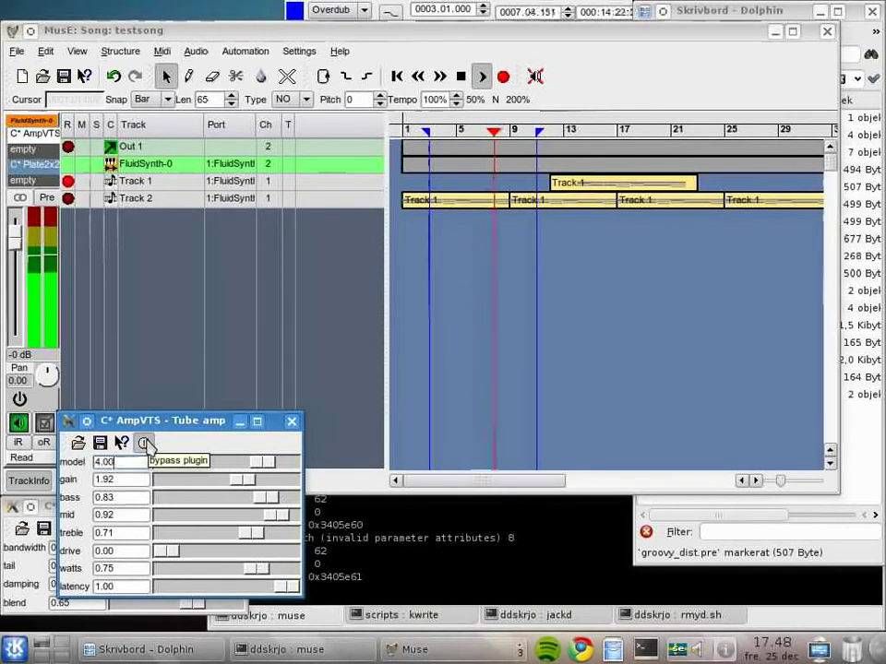
left_click(145, 443)
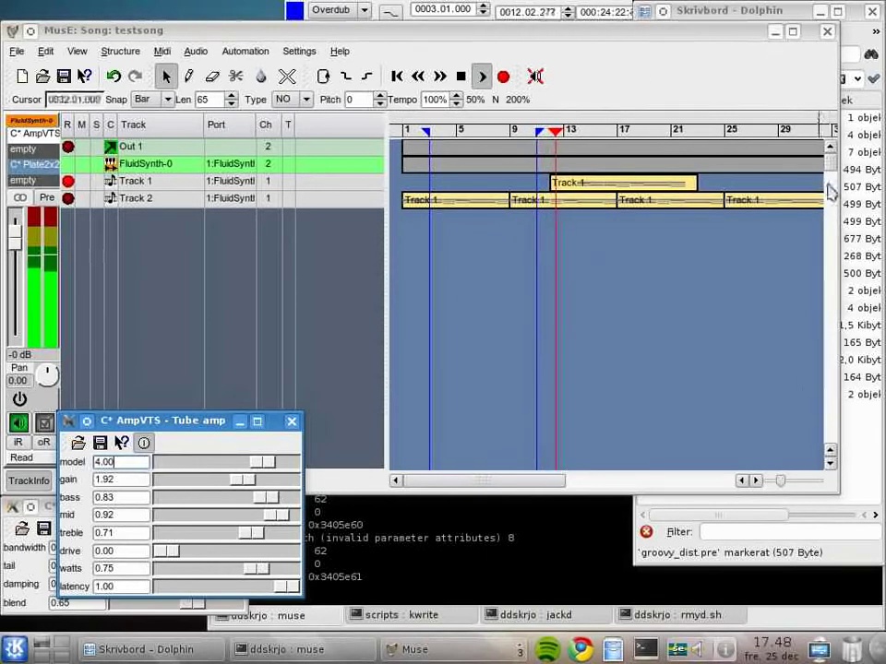
left_click(697, 533)
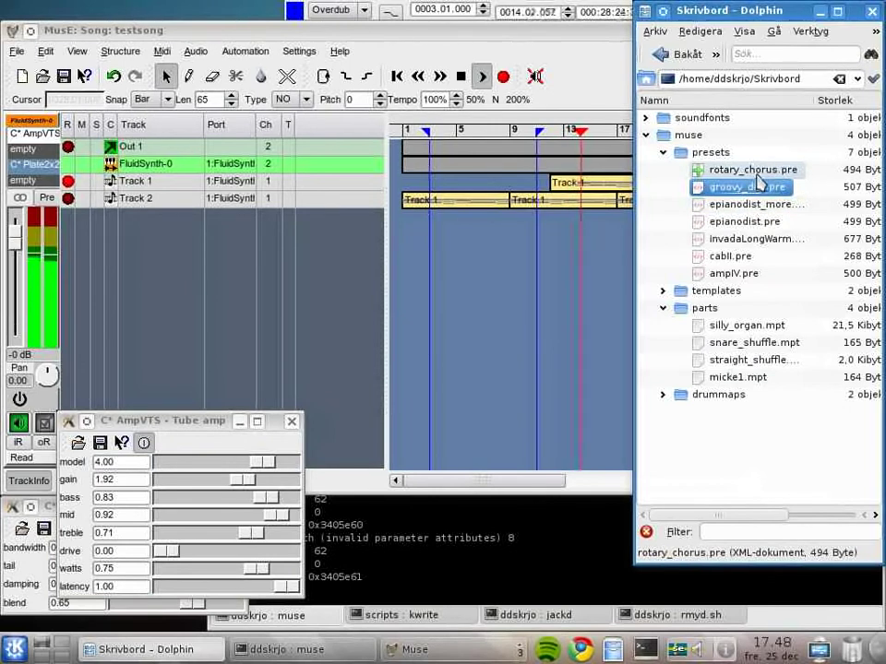
Step: Load the rotary_chorus.pre preset into the rack as DoubleChorus-0 and select Track 1's part
left_click_drag(753, 169, 28, 157)
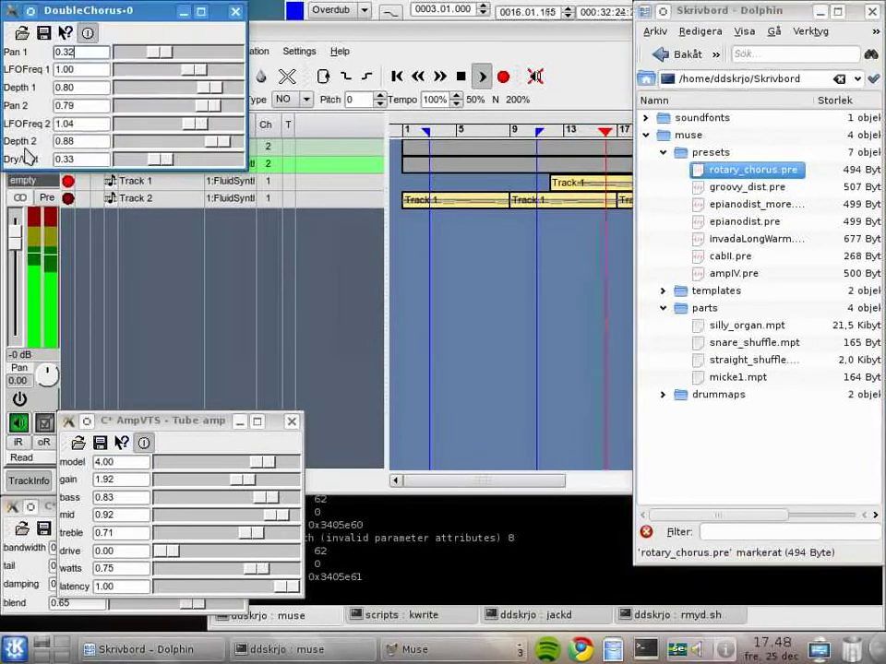
left_click(291, 34)
left_click(595, 185)
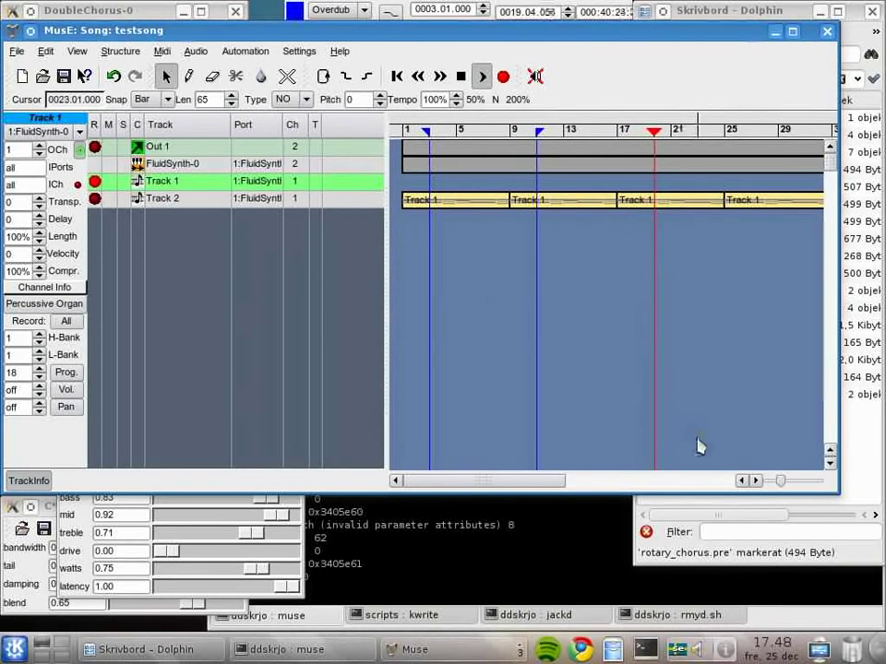
Step: Stop the running playback and rewind the song to bar 1
left_click(692, 568)
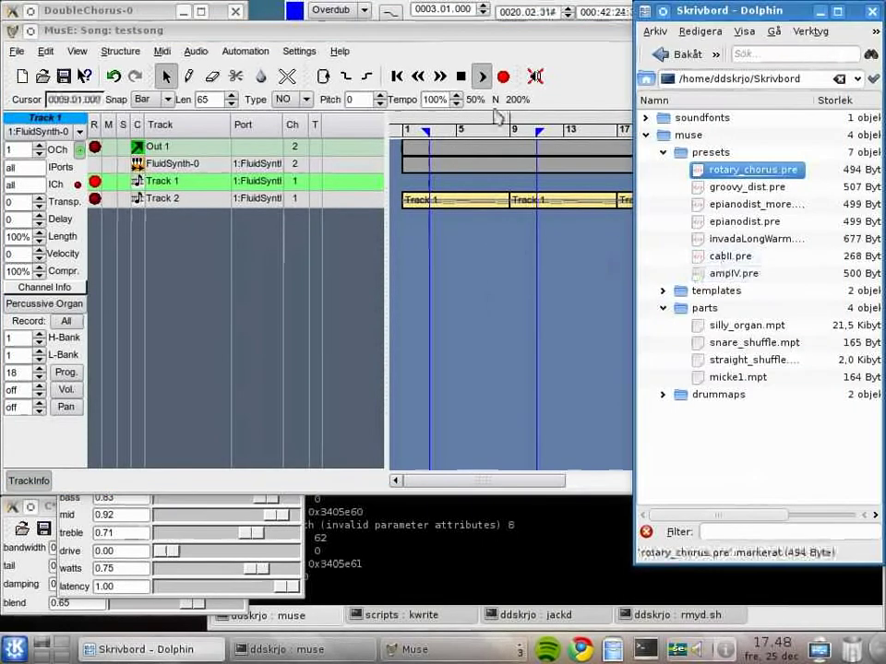
left_click(489, 35)
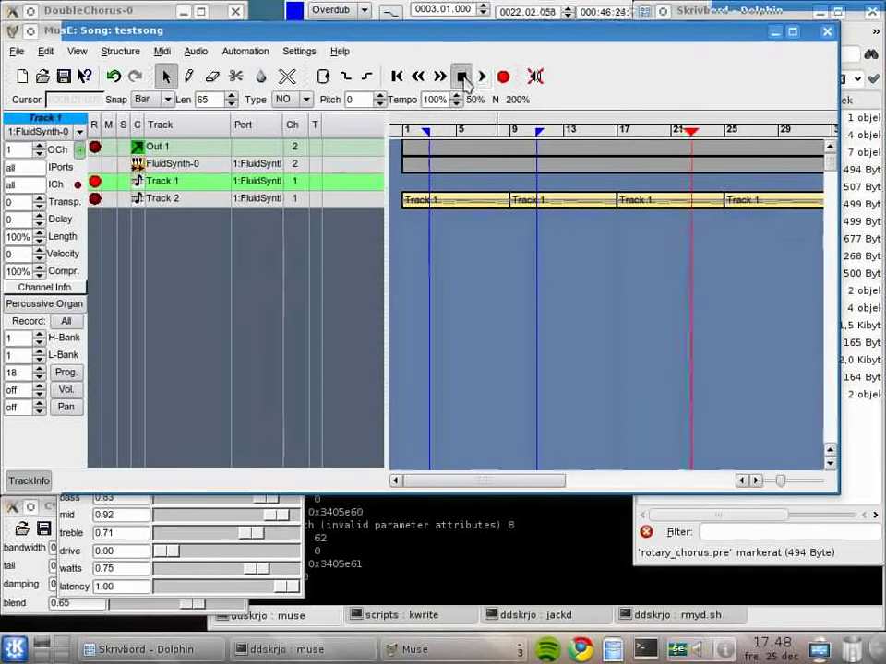
left_click(398, 76)
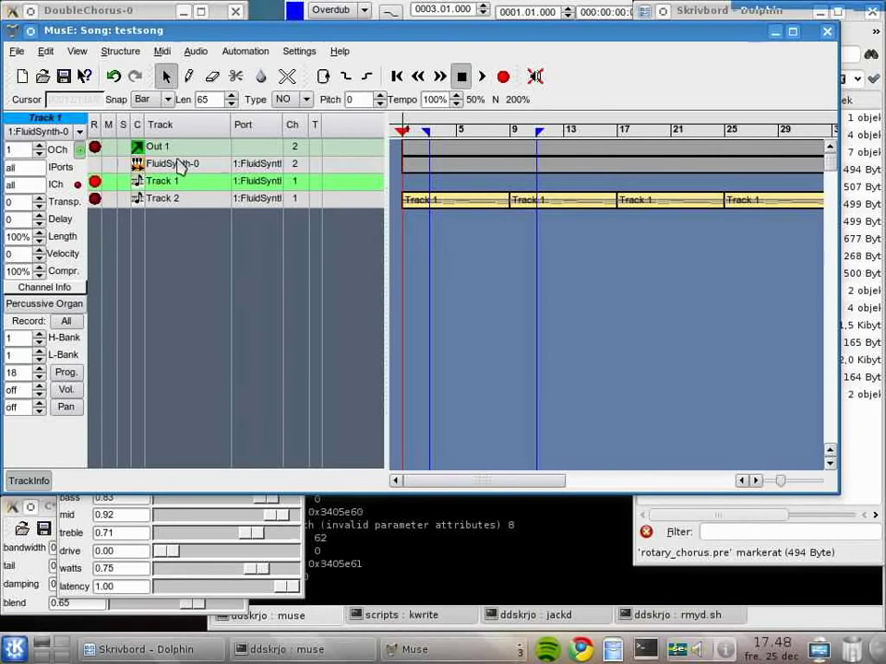
Step: Show FluidSynth-0's rack (C* AmpVTS, DoubleChorus, C* Plate2x2), then Track 2's MIDI Track Info
left_click_drag(191, 43, 228, 34)
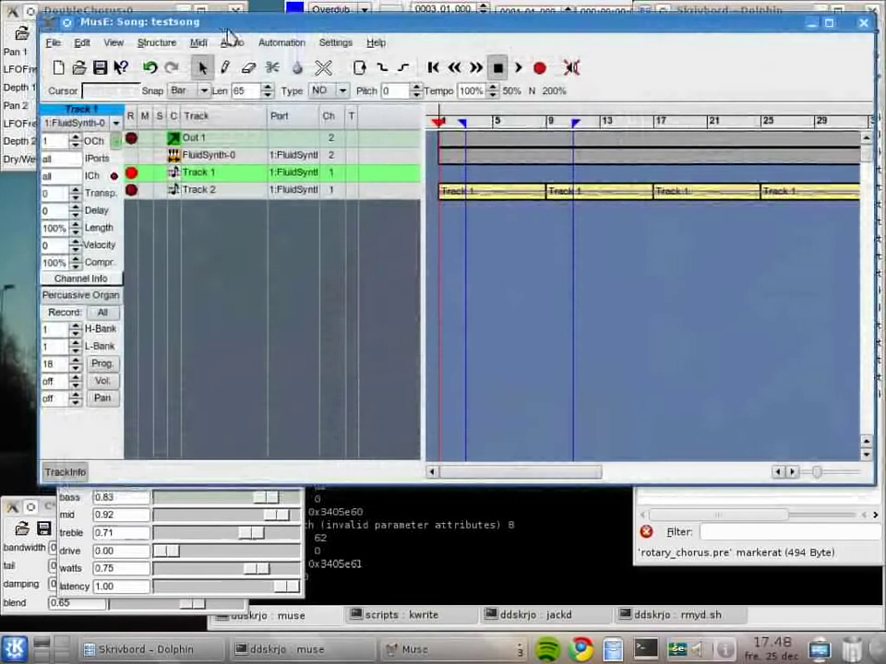
left_click(214, 156)
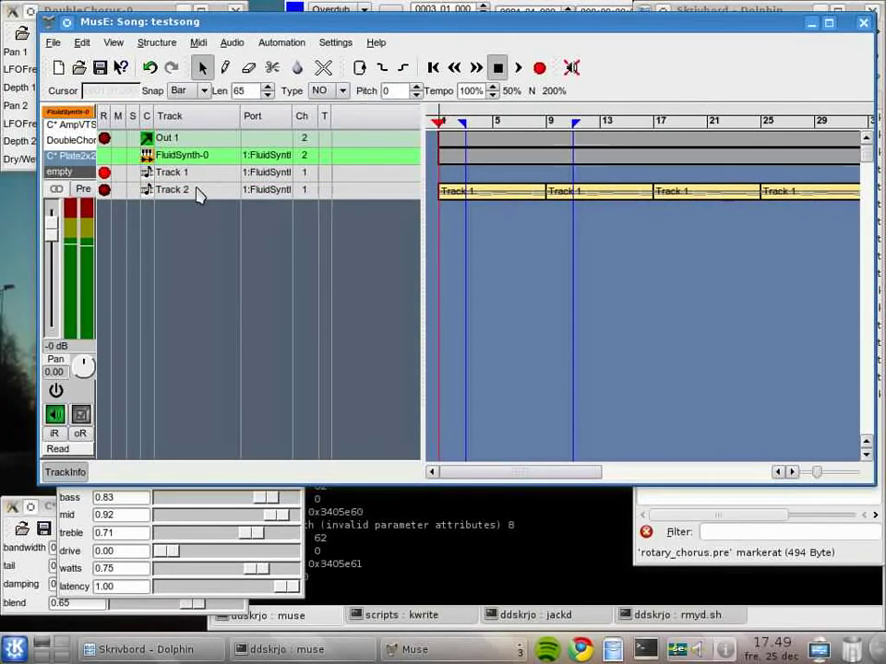
left_click(196, 190)
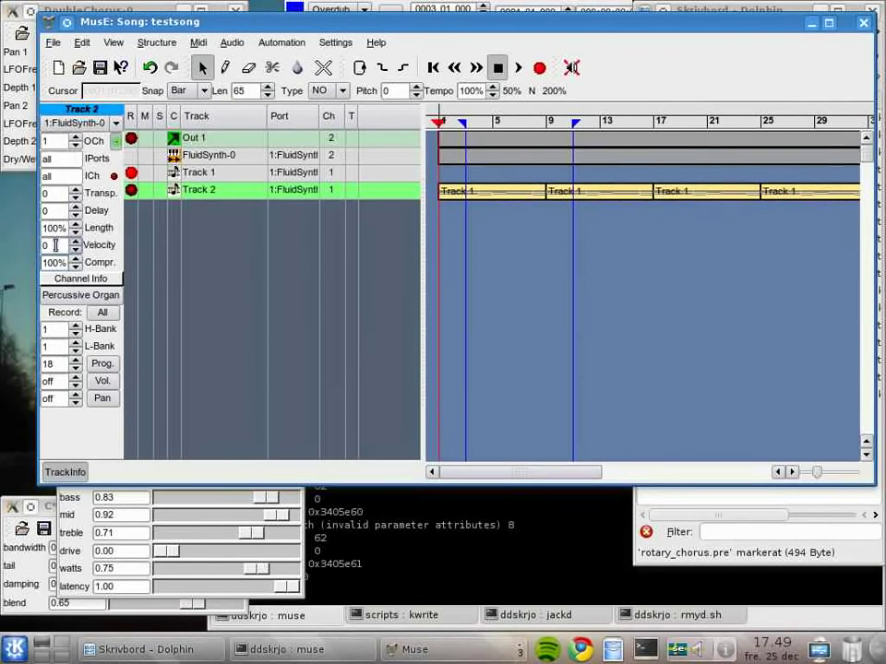
Step: Change Track 2's velocity from 0 to 100 with compression 100%, then play testsong
left_click(86, 246)
double_click(56, 245)
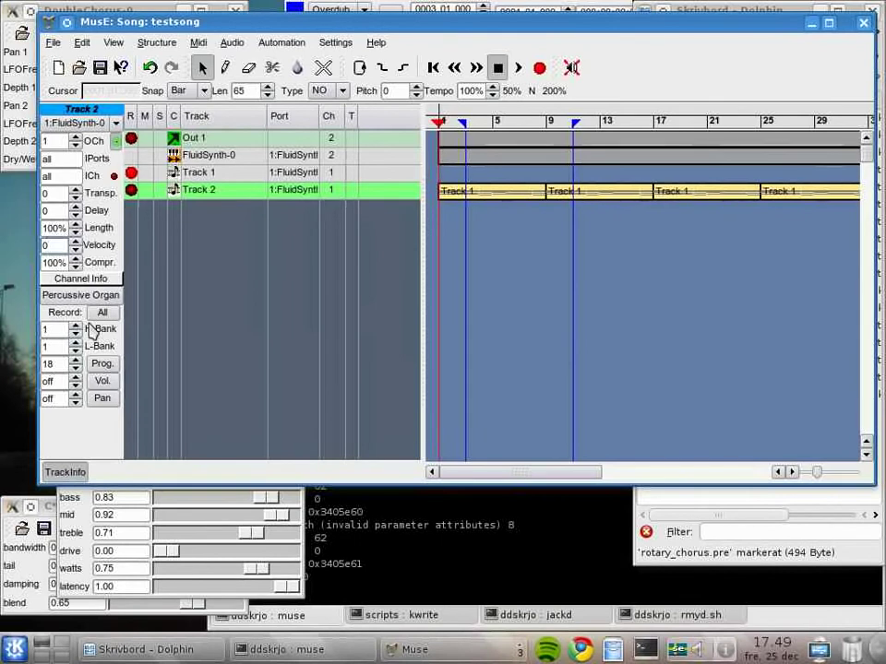
key("BackSpace")
key("Tab")
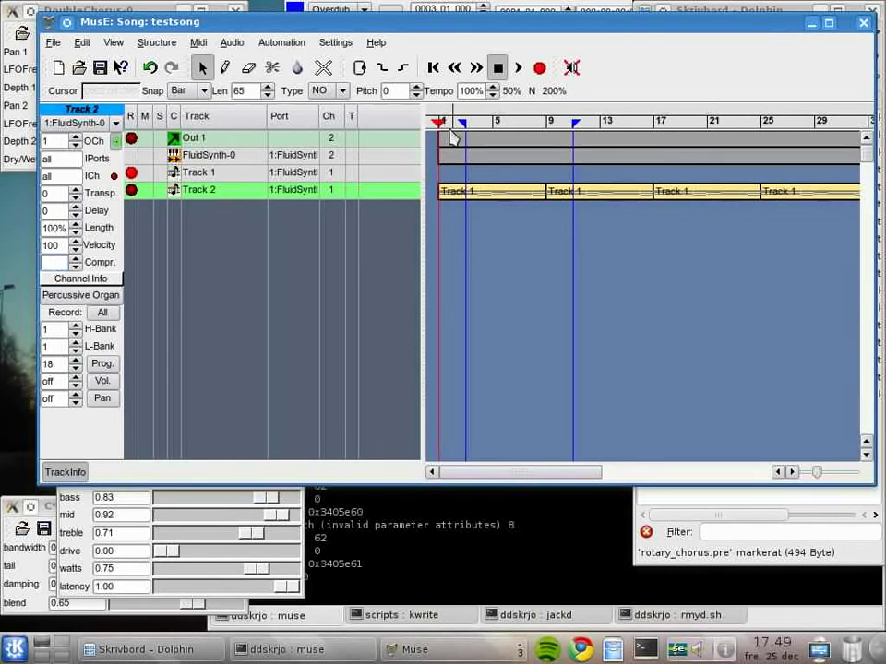
type("100")
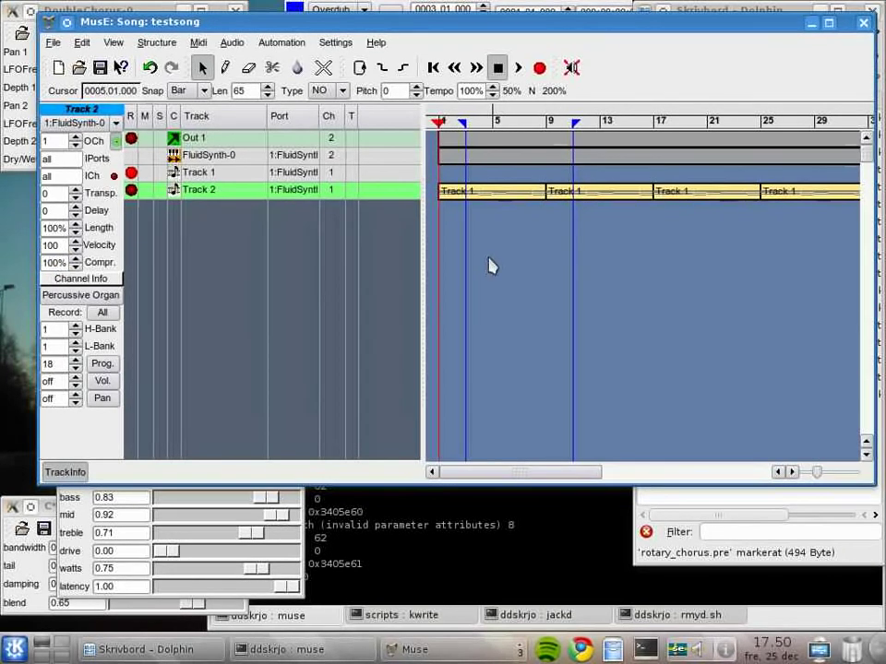
key("space")
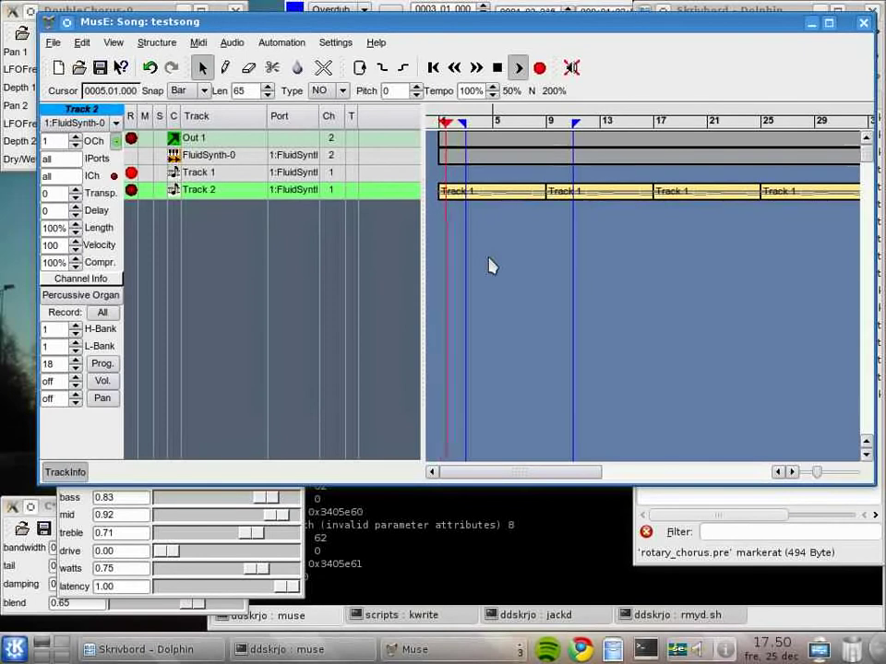
left_click_drag(479, 29, 464, 49)
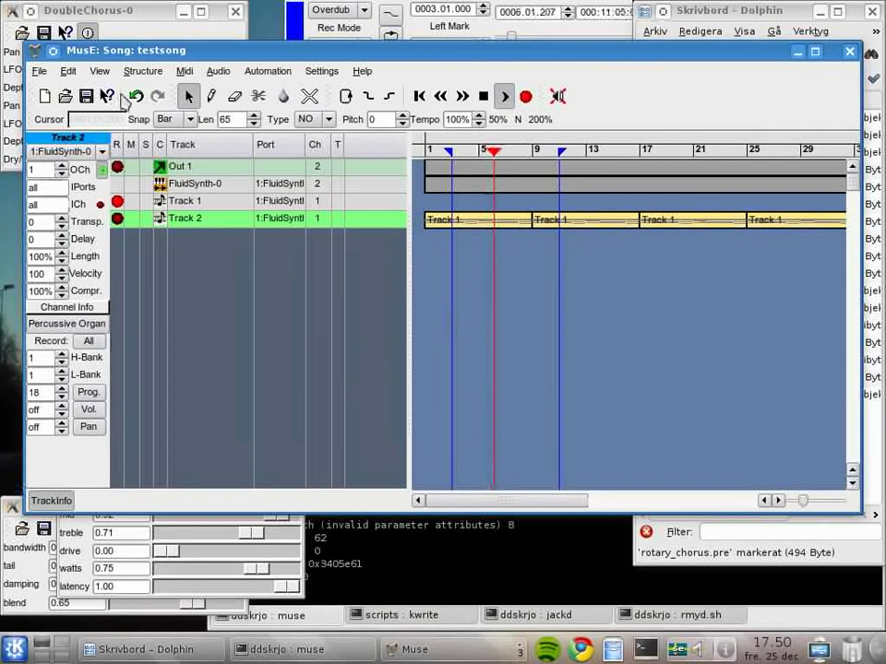
Step: Drag the C* AmpVTS gain in FluidSynth-0's rack from 1.92 to 1.74, then stop playback
left_click(196, 184)
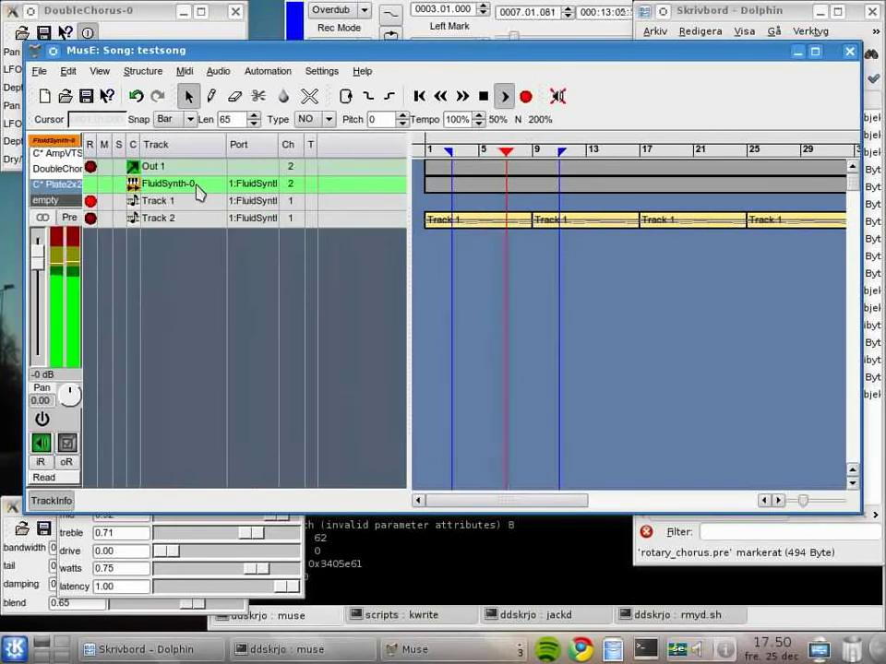
double_click(60, 155)
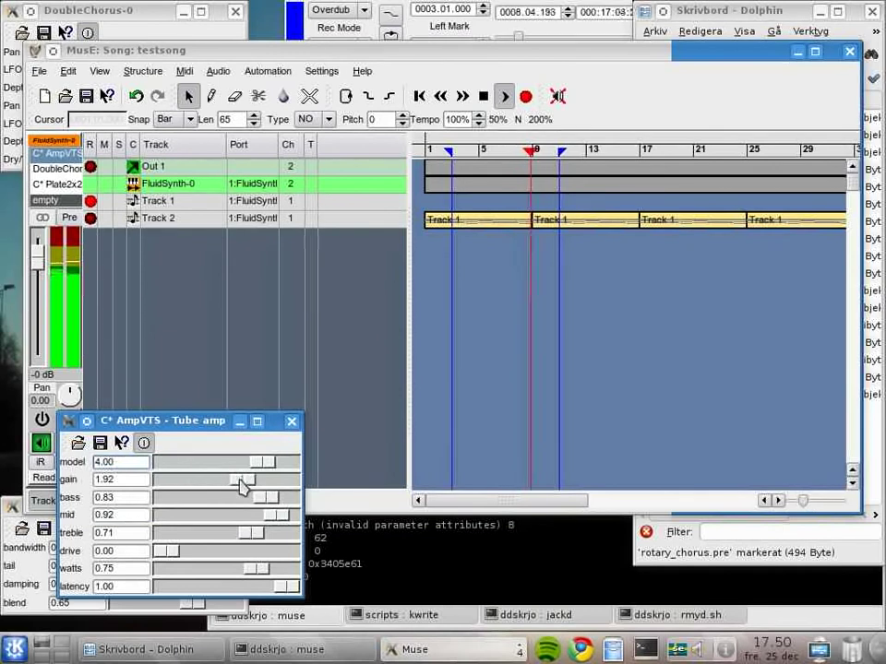
left_click_drag(245, 486, 240, 488)
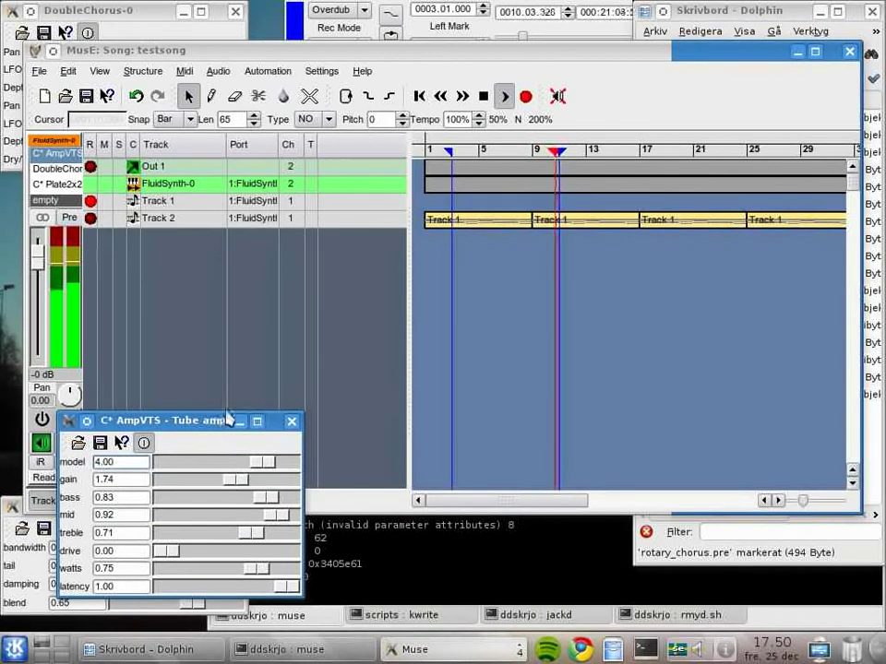
left_click(376, 62)
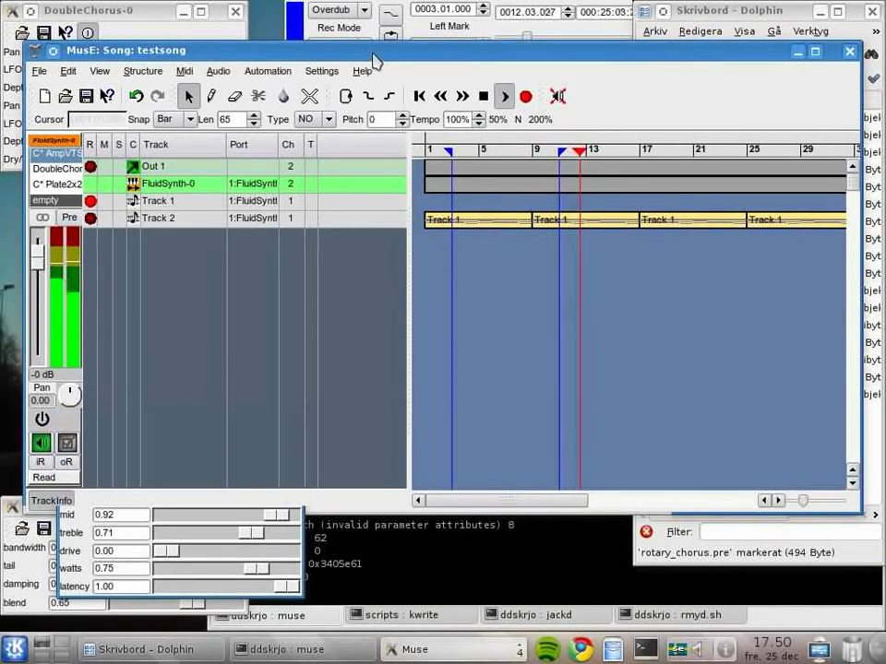
left_click(483, 96)
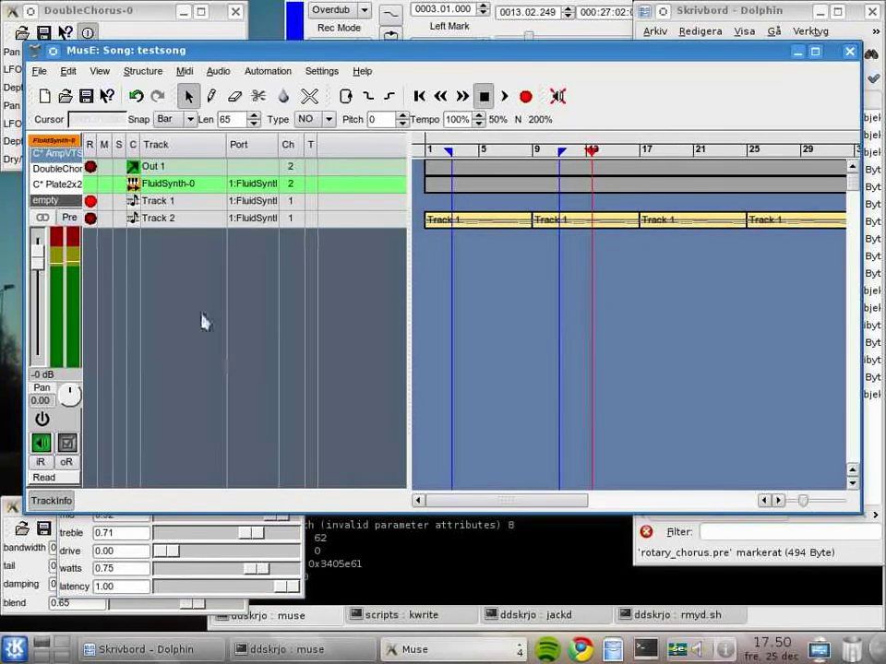
Step: Set Track 2's velocity to 0 and its compression to 25%
left_click(162, 220)
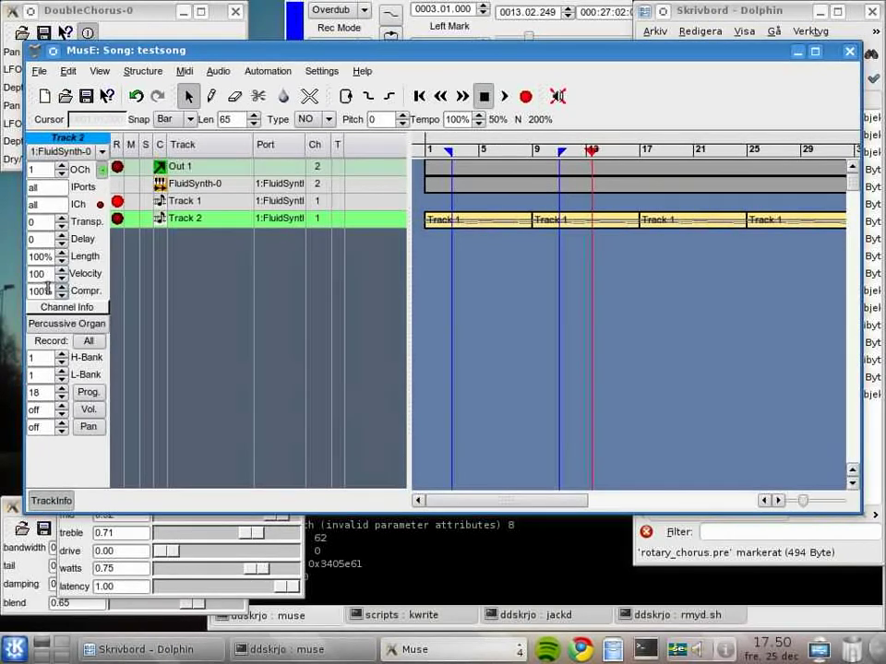
double_click(42, 275)
type("0")
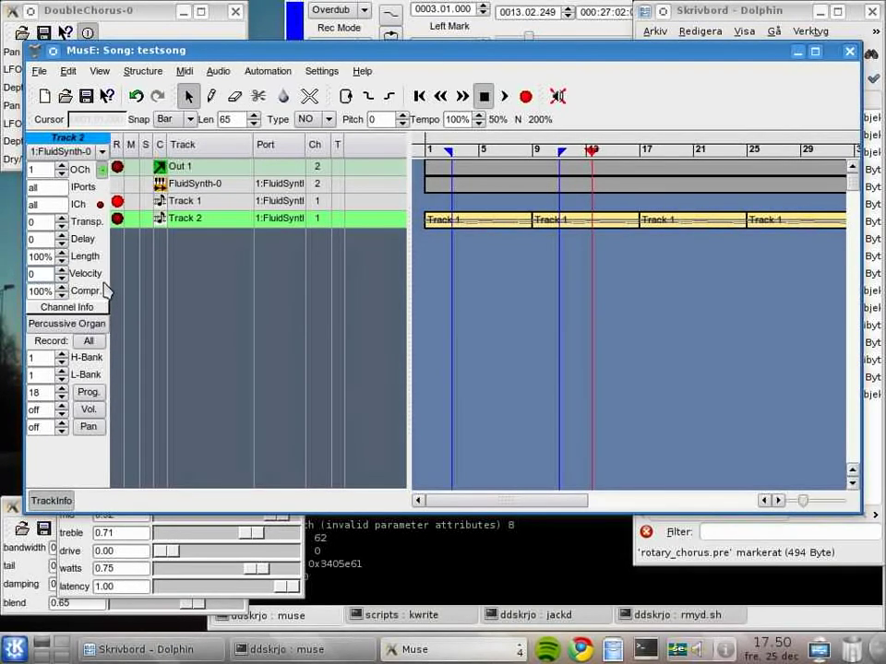
key("Tab")
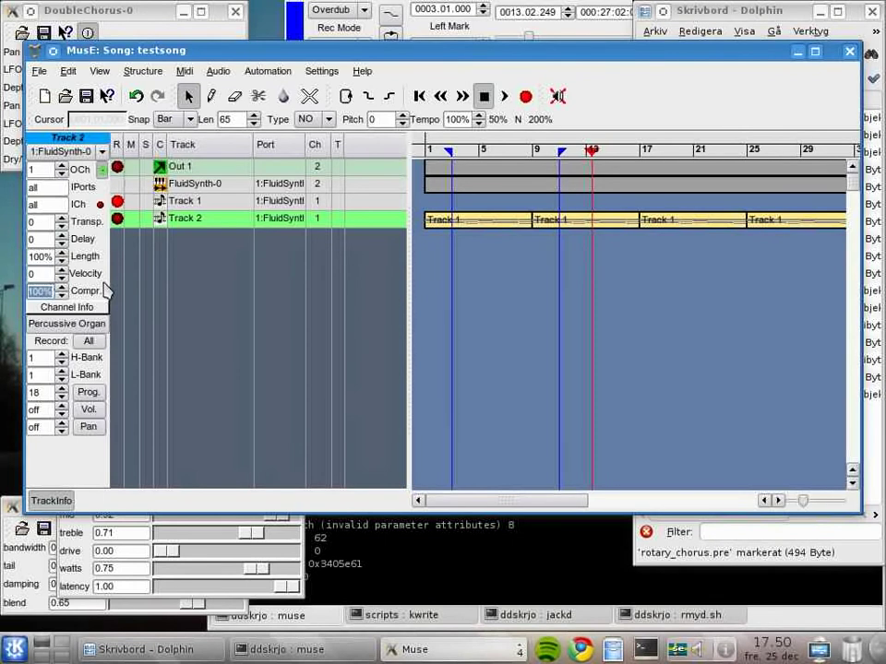
key("Return")
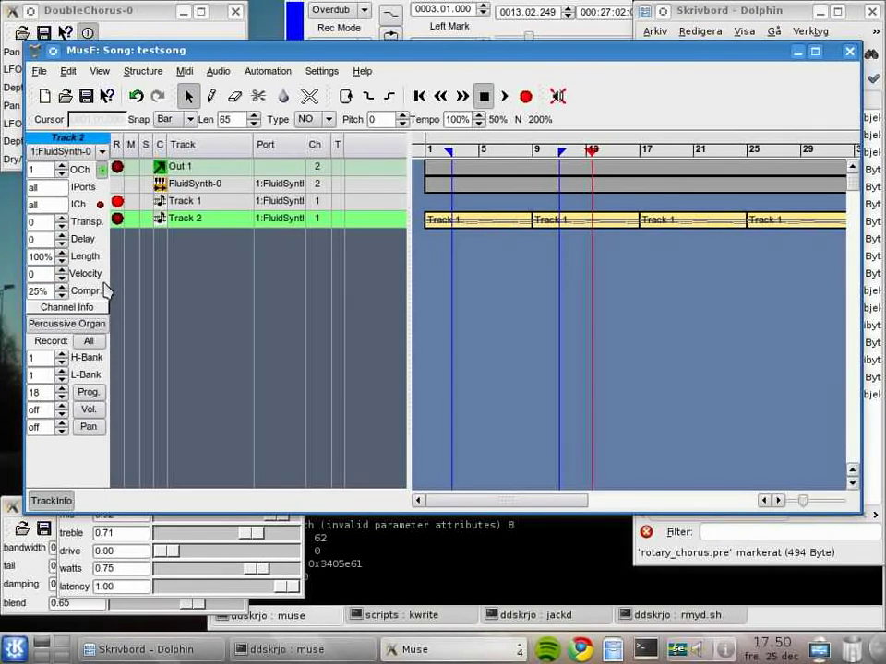
Step: Rewind to bar 1, play and stop to audition, then start entering velocity 100
left_click(431, 151)
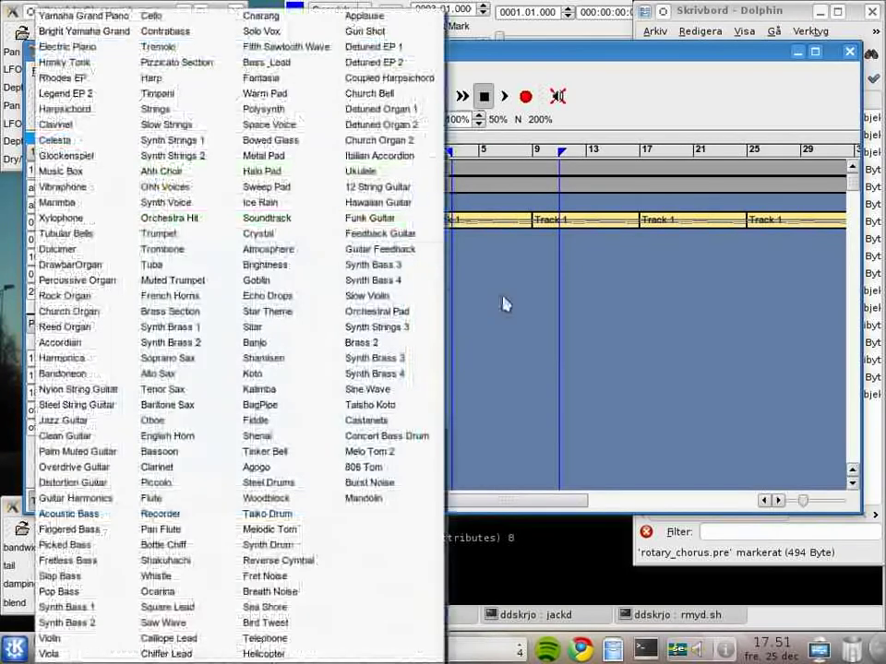
left_click(470, 252)
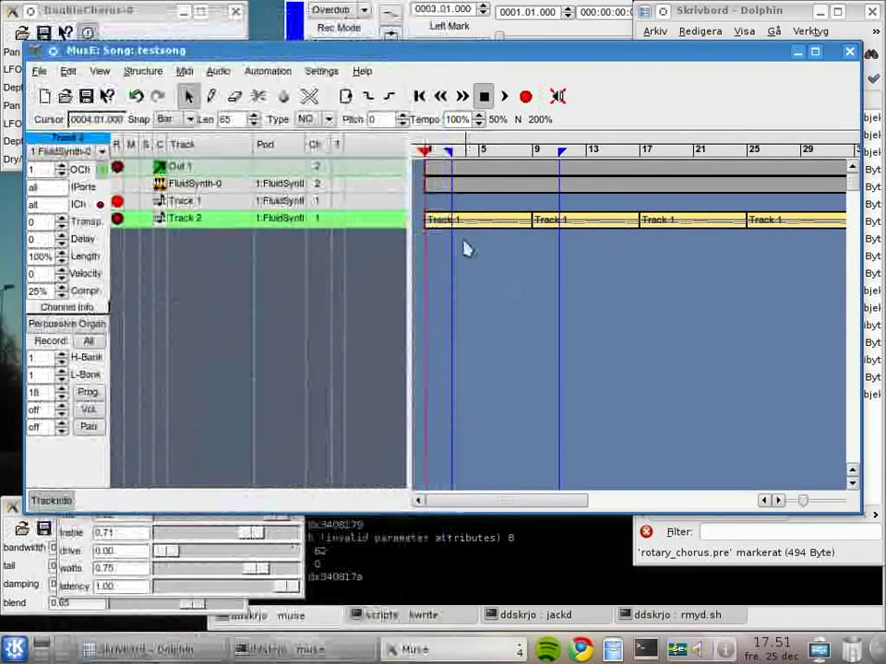
key("space")
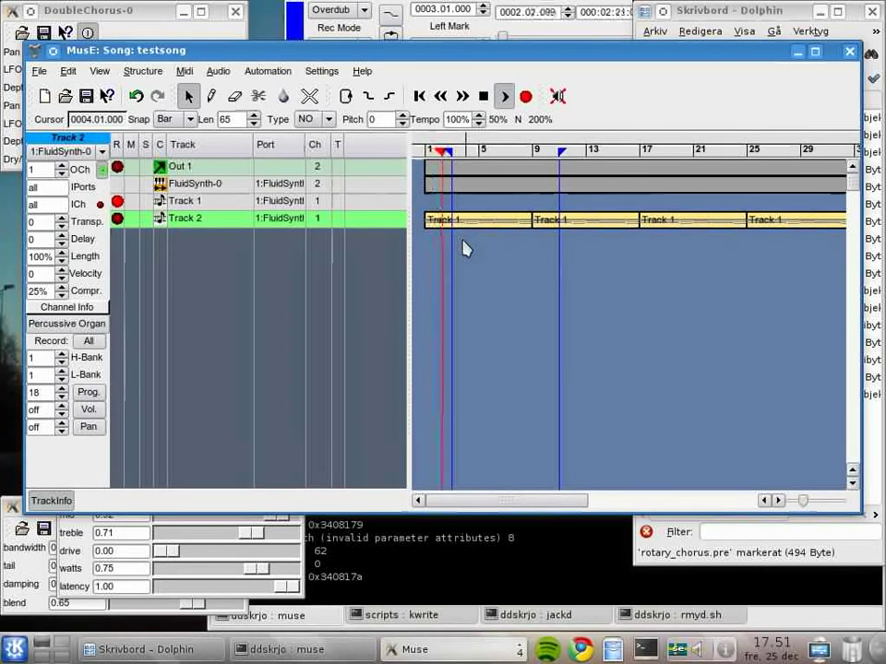
key("space")
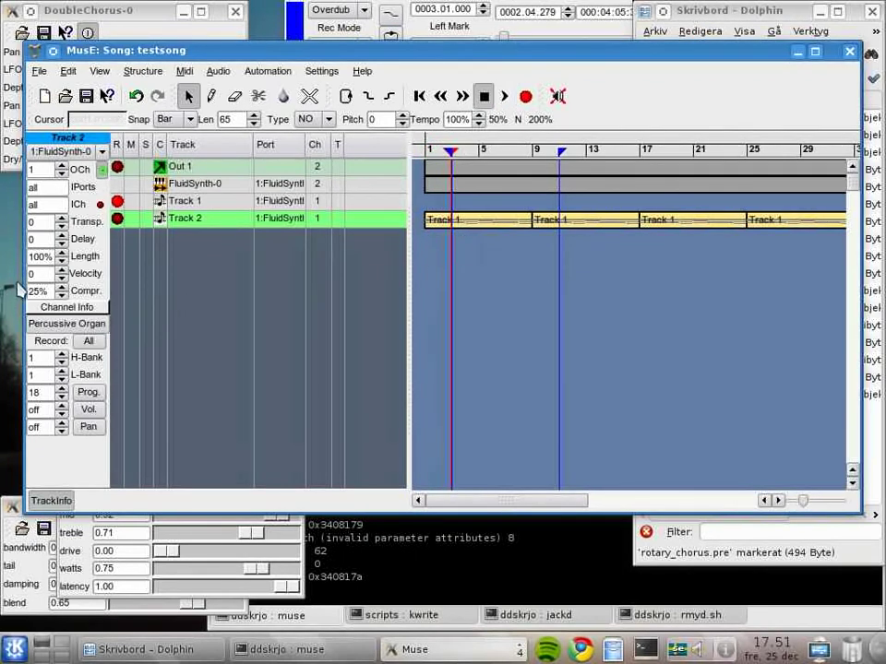
type("1")
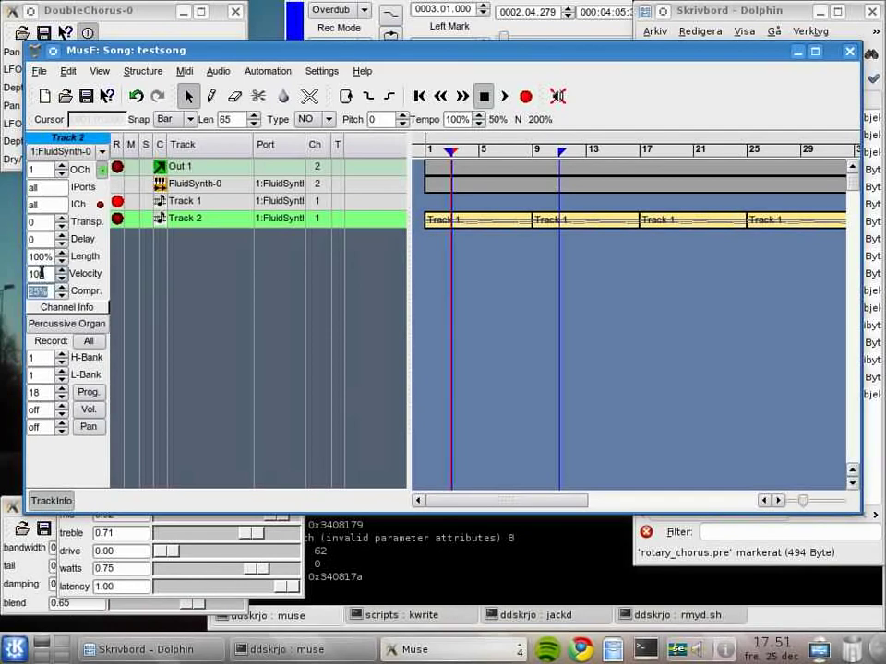
type("00")
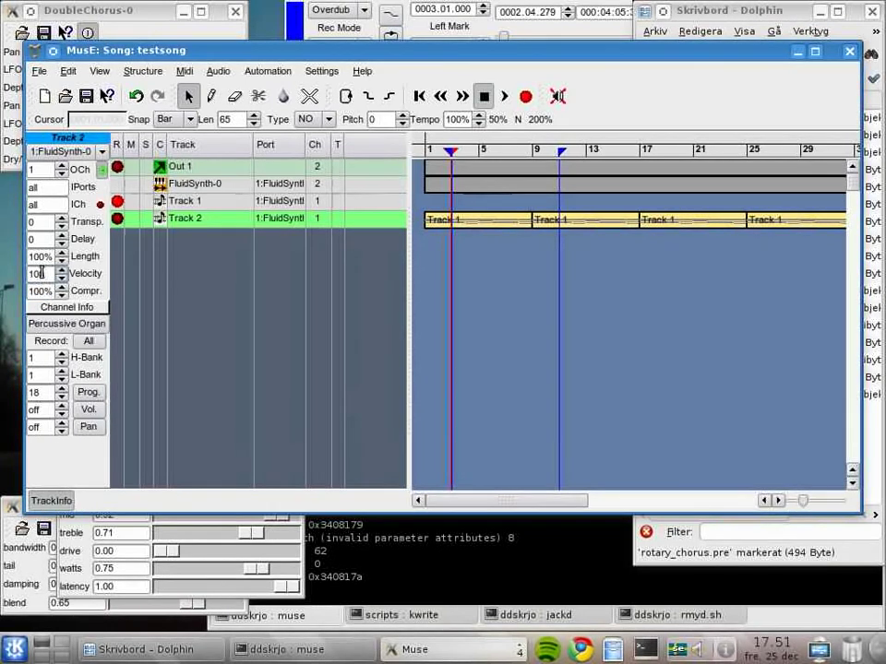